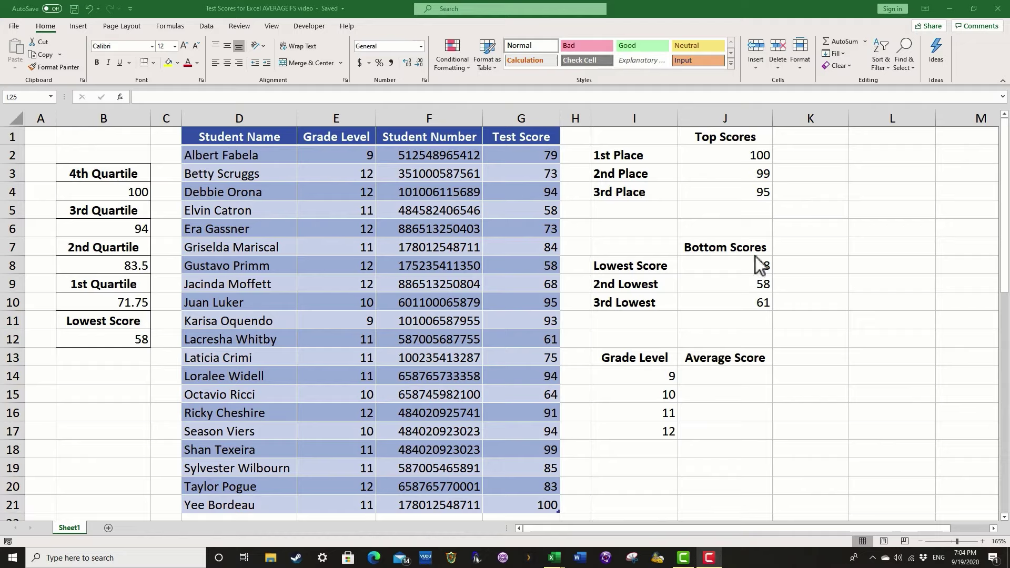
Start an AVERAGEIFS formula in the grade 9 Average Score cell, using the table's whole Test Score column as the average range
{"action": "left_click", "coordinate": [739, 405]}
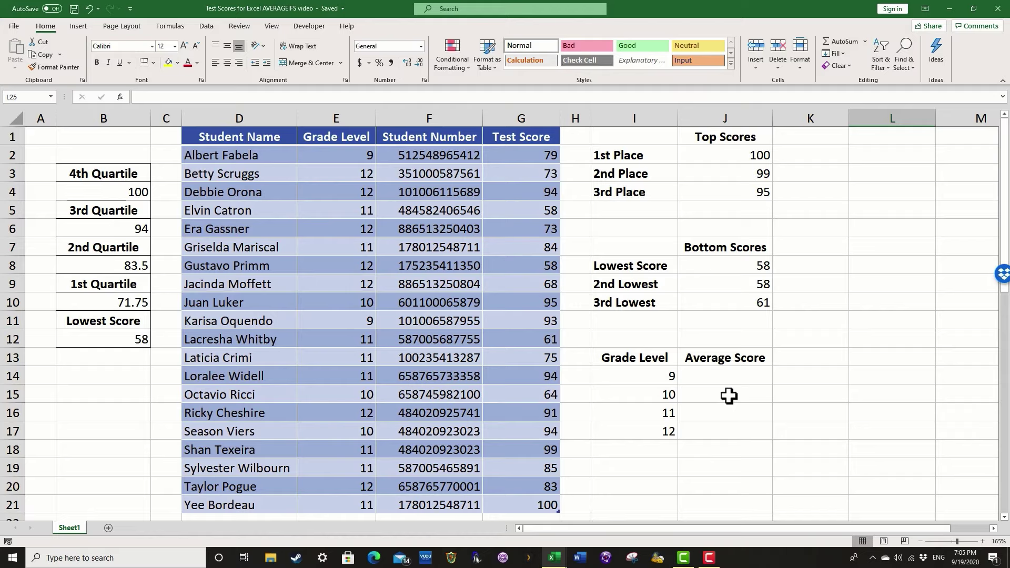
{"action": "left_click", "coordinate": [733, 432]}
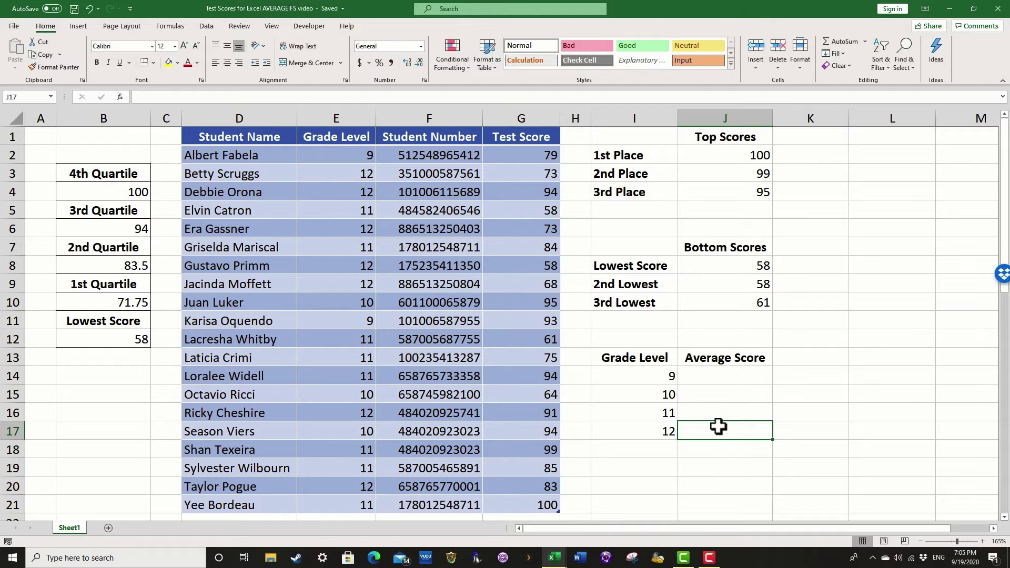
{"action": "left_click", "coordinate": [753, 373]}
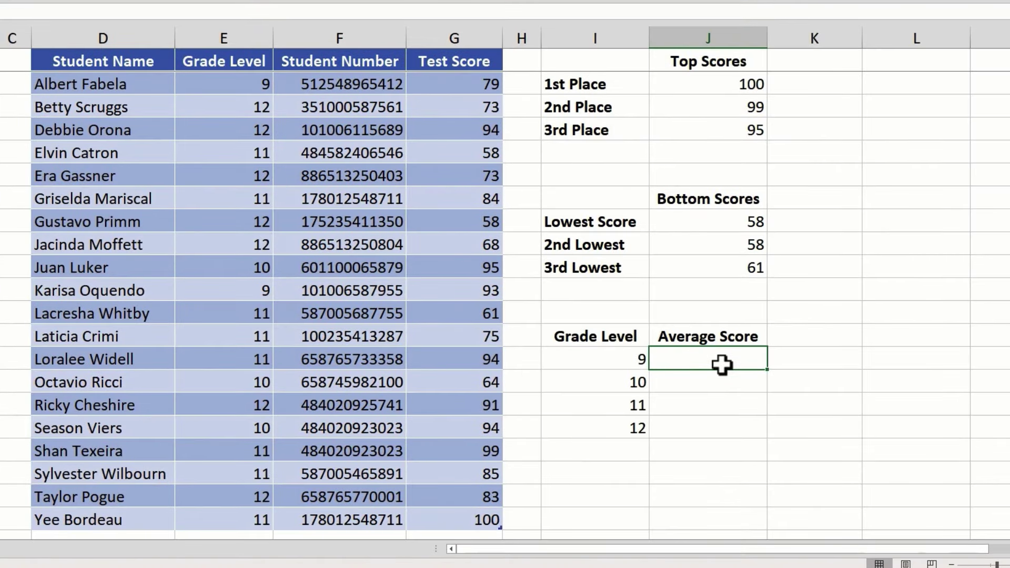
{"action": "type", "text": "=aver"}
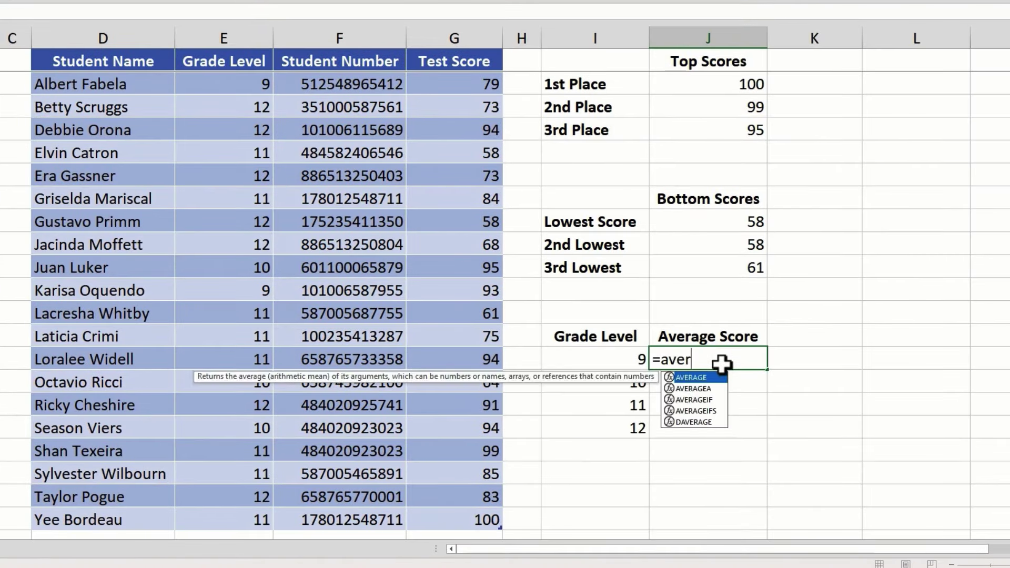
{"action": "type", "text": "ageifs("}
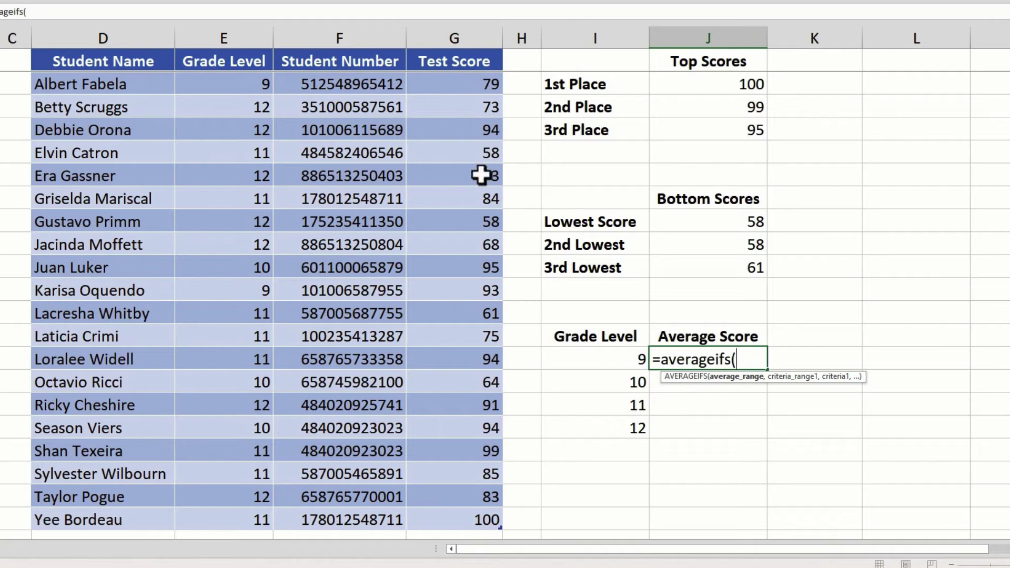
{"action": "left_click_drag", "start_coordinate": [453, 83], "coordinate": [440, 508]}
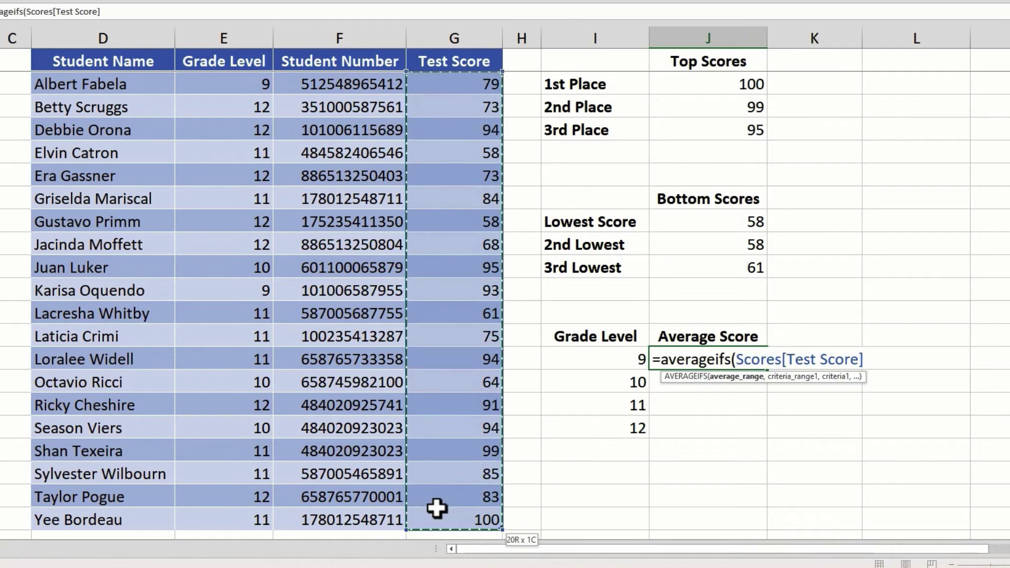
{"action": "left_click", "coordinate": [466, 89]}
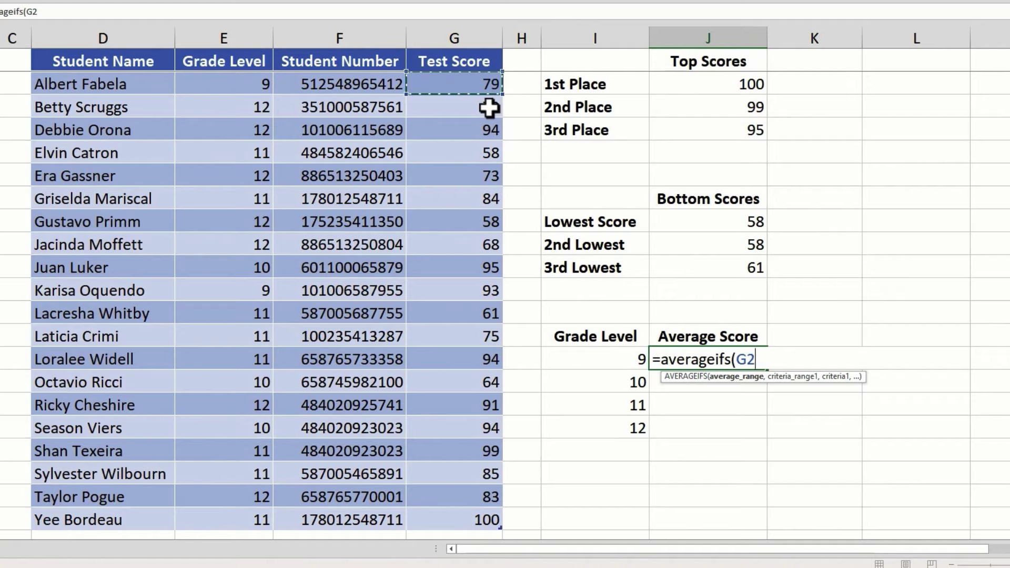
{"action": "left_click", "coordinate": [461, 80]}
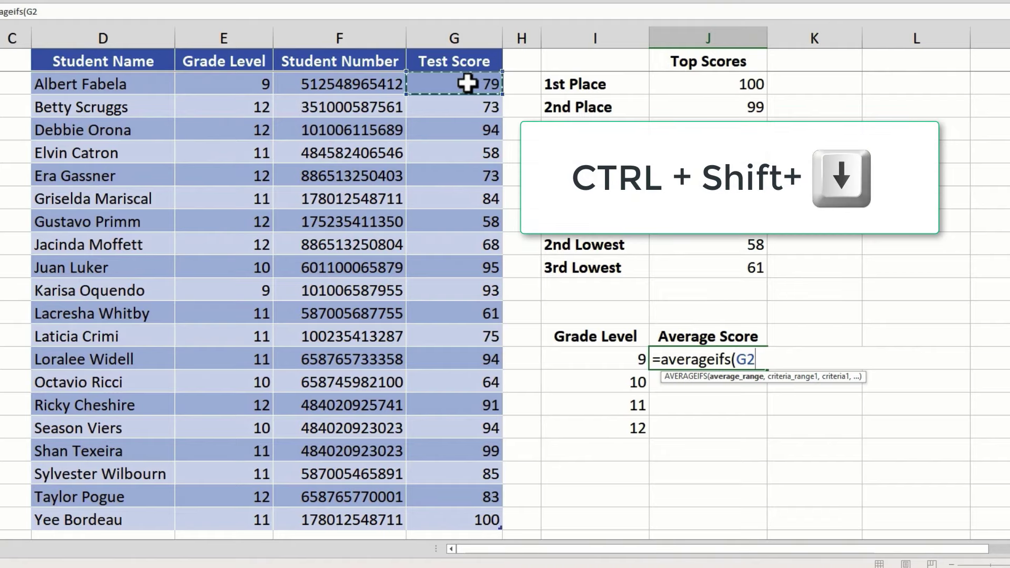
{"action": "key", "text": "ctrl+shift+Down"}
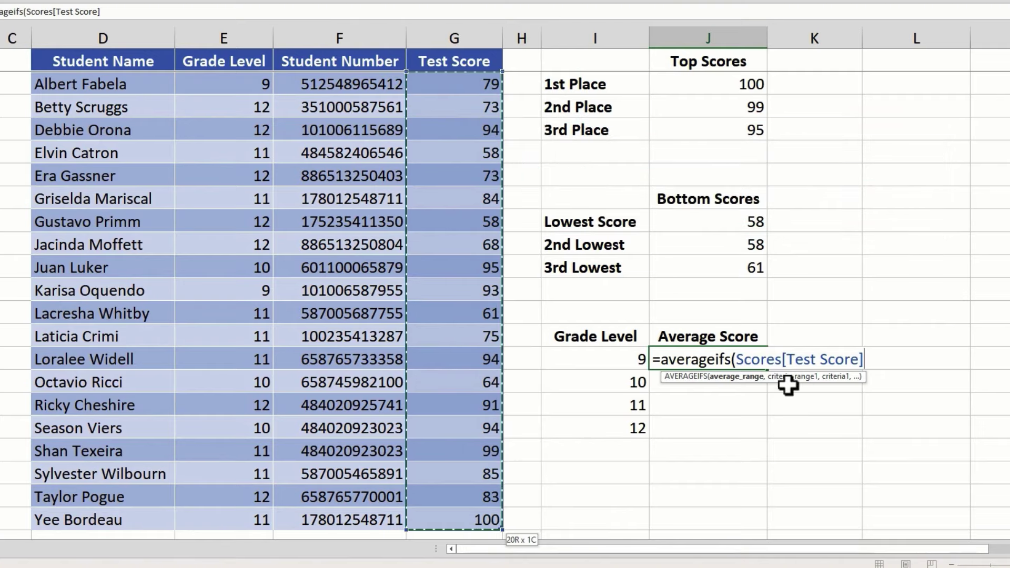
{"action": "type", "text": ","}
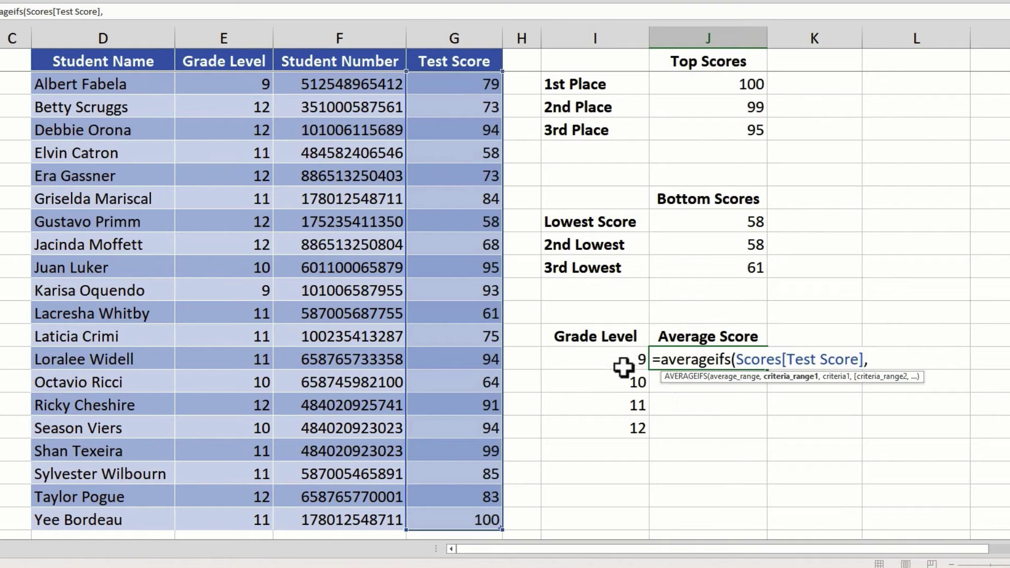
Complete the AVERAGEIFS formula with the Grade Level column as criteria range and cell I14 as the criterion
{"action": "left_click", "coordinate": [232, 79]}
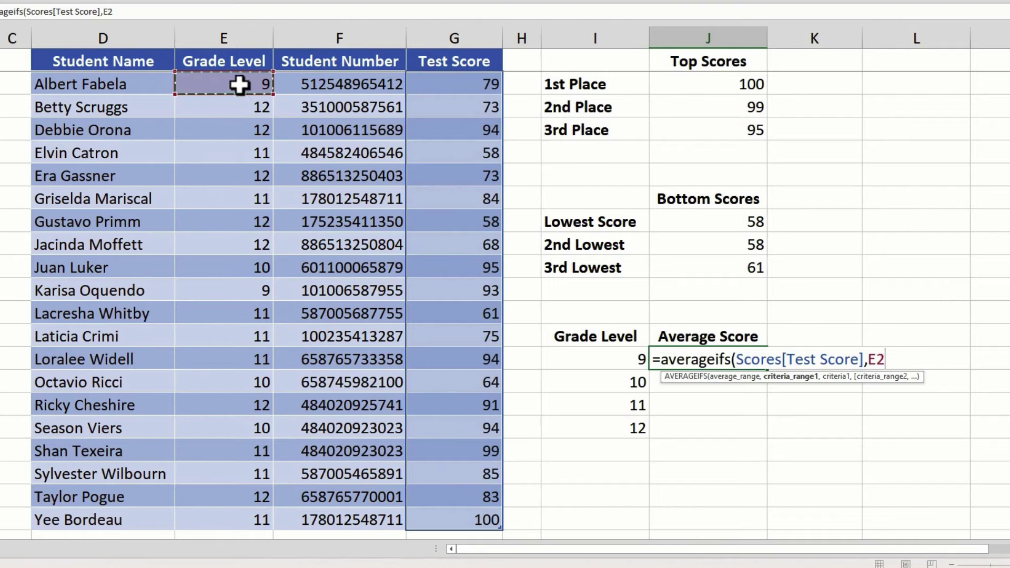
{"action": "key", "text": "ctrl+shift+Down"}
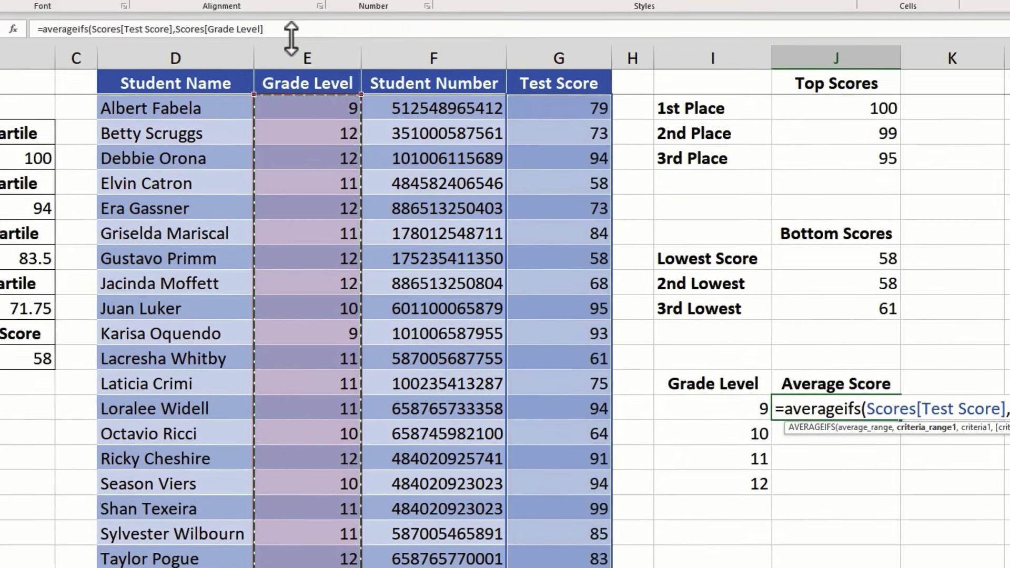
{"action": "left_click", "coordinate": [316, 28]}
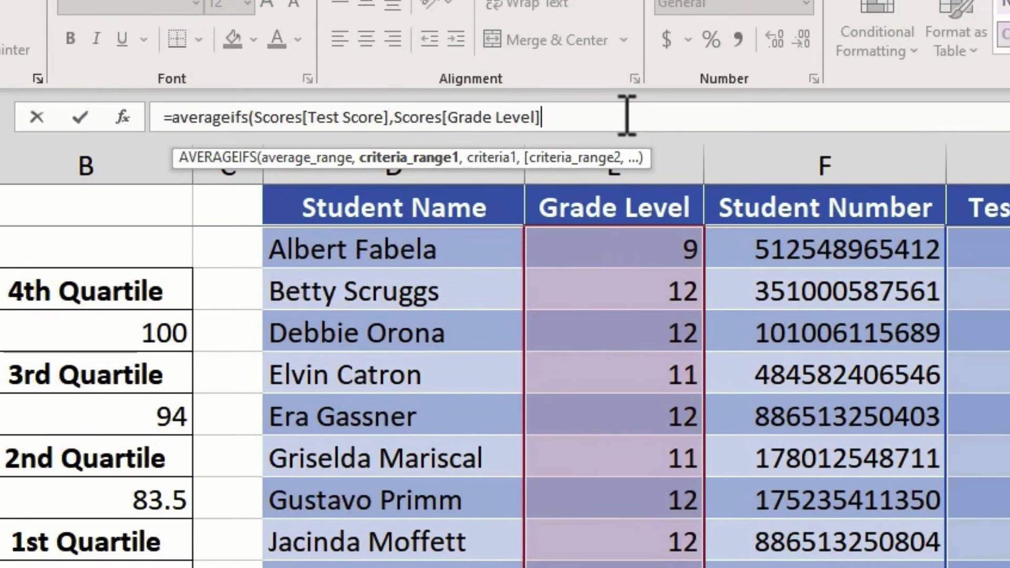
{"action": "type", "text": ","}
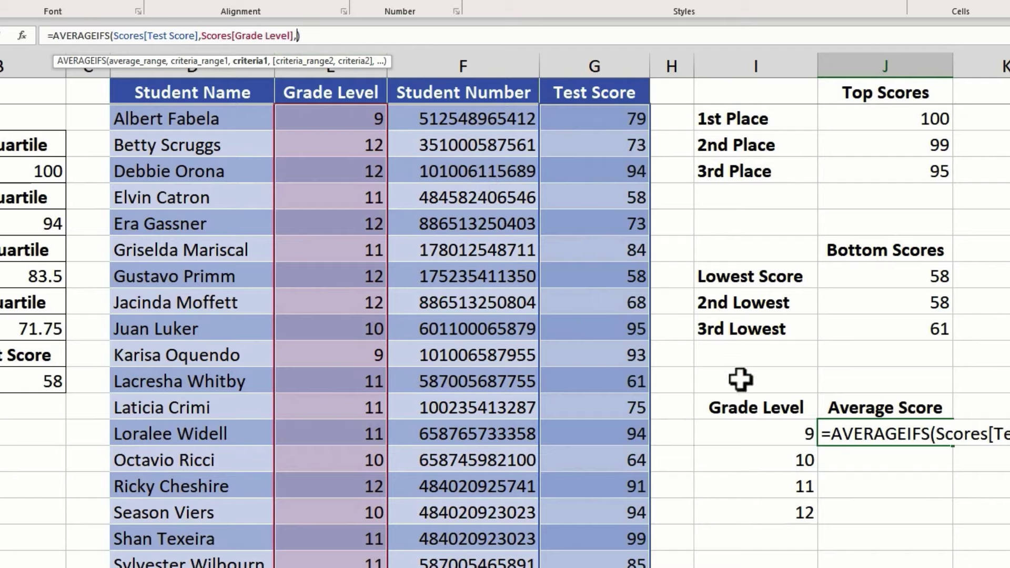
{"action": "left_click", "coordinate": [794, 434]}
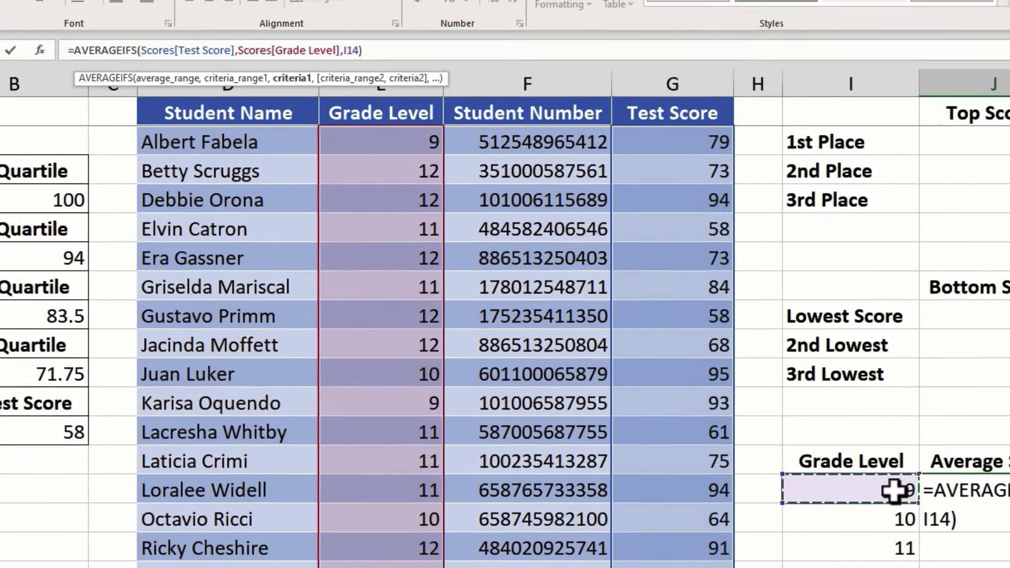
{"action": "key", "text": "Return"}
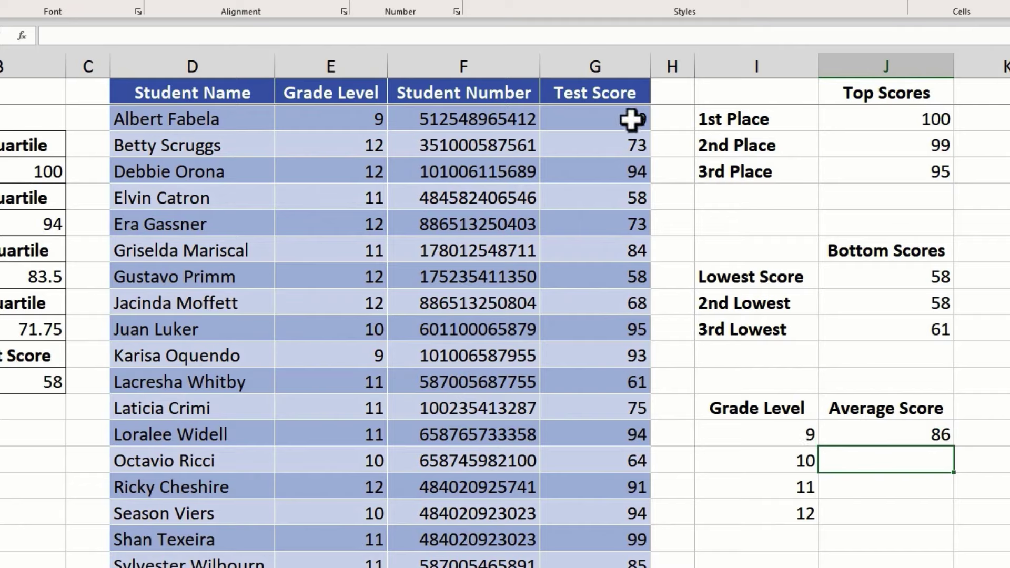
{"action": "scroll", "coordinate": [609, 375], "scroll_direction": "down", "scroll_amount": 2}
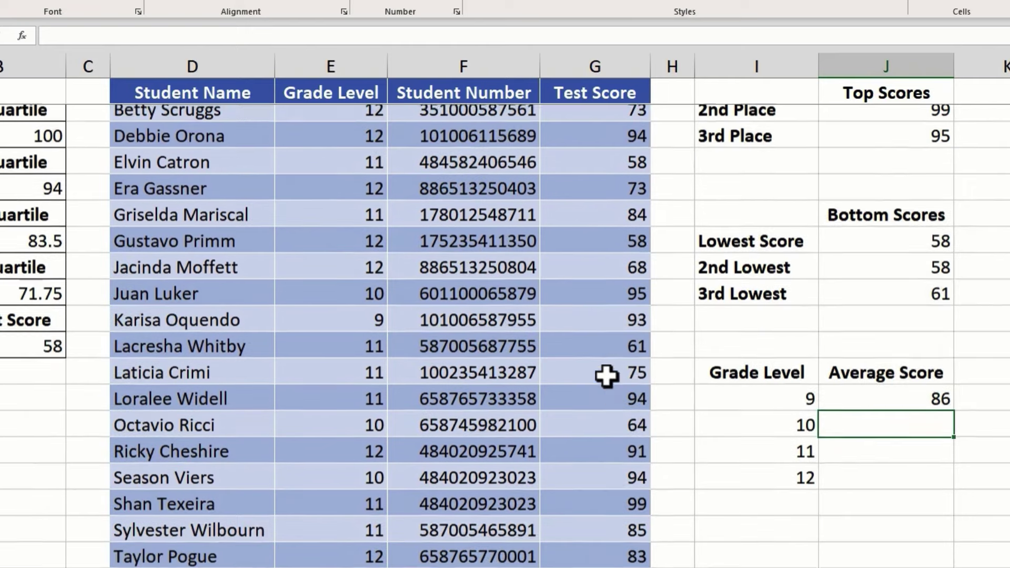
{"action": "scroll", "coordinate": [595, 374], "scroll_direction": "up", "scroll_amount": 2}
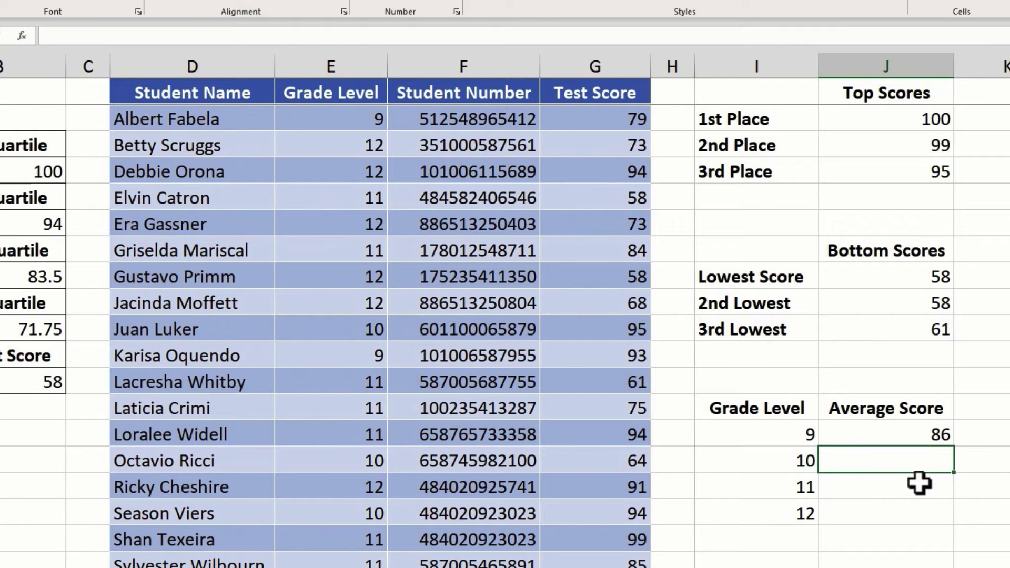
{"action": "type", "text": "averageifs("}
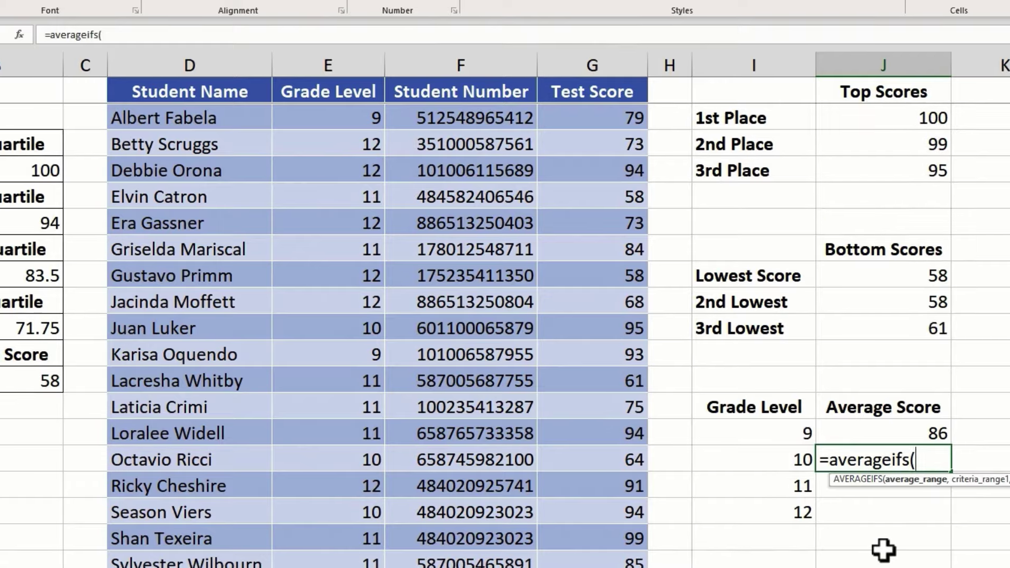
{"action": "key", "text": "Escape"}
{"action": "left_click", "coordinate": [906, 548]}
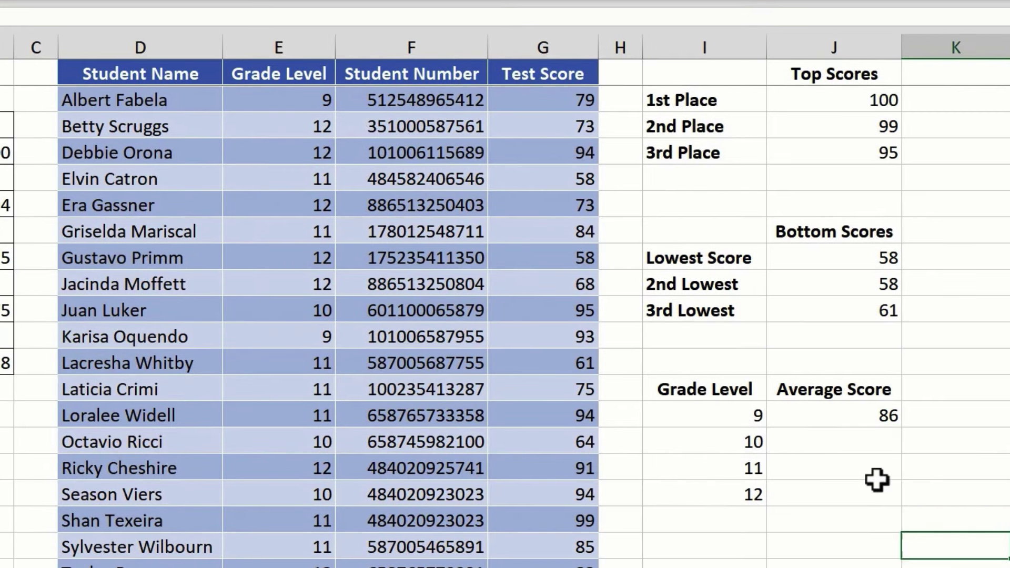
Fill the grade 9 average formula down to the cells for grades 10, 11 and 12
{"action": "left_click", "coordinate": [856, 420]}
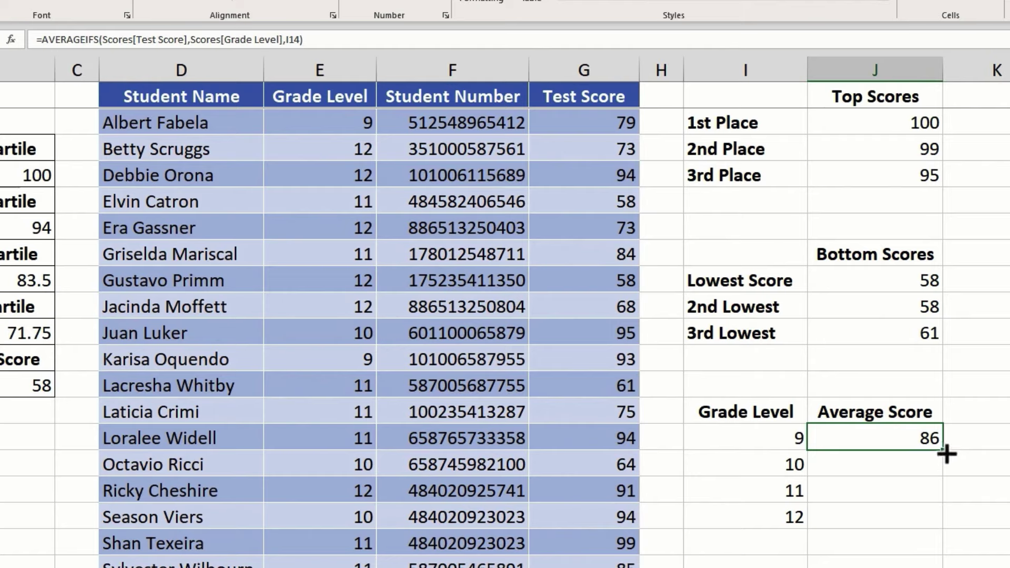
{"action": "left_click_drag", "start_coordinate": [947, 462], "coordinate": [942, 526]}
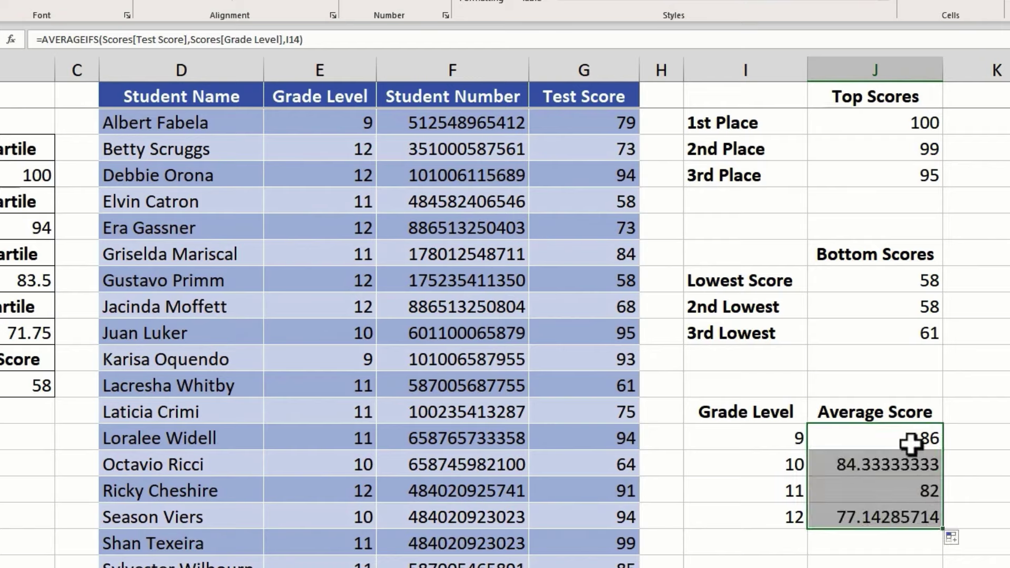
Examine the copied formulas for grades 10, 11 and 12 to check which criterion cell each one references
{"action": "left_click", "coordinate": [927, 464]}
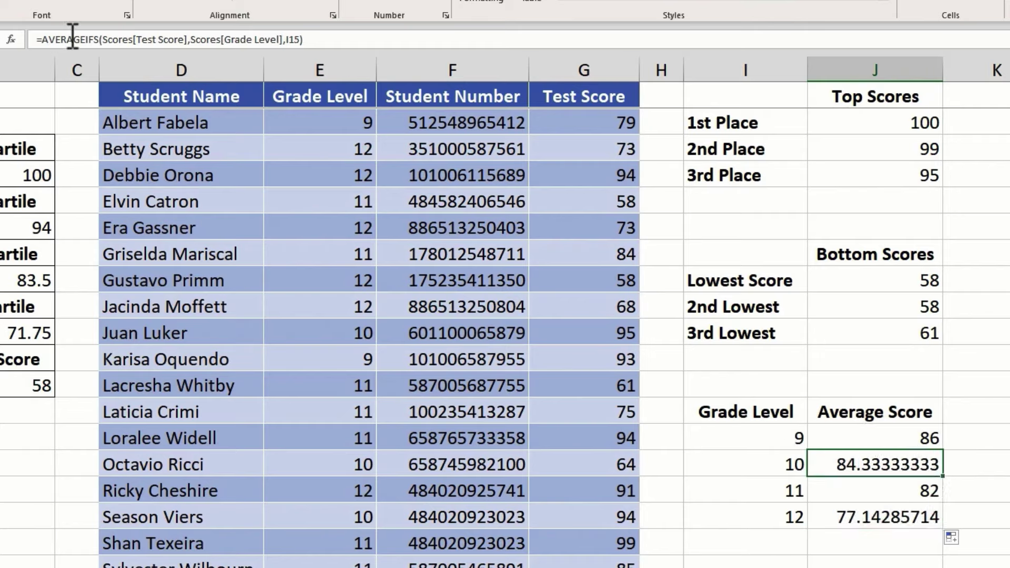
{"action": "left_click", "coordinate": [289, 41]}
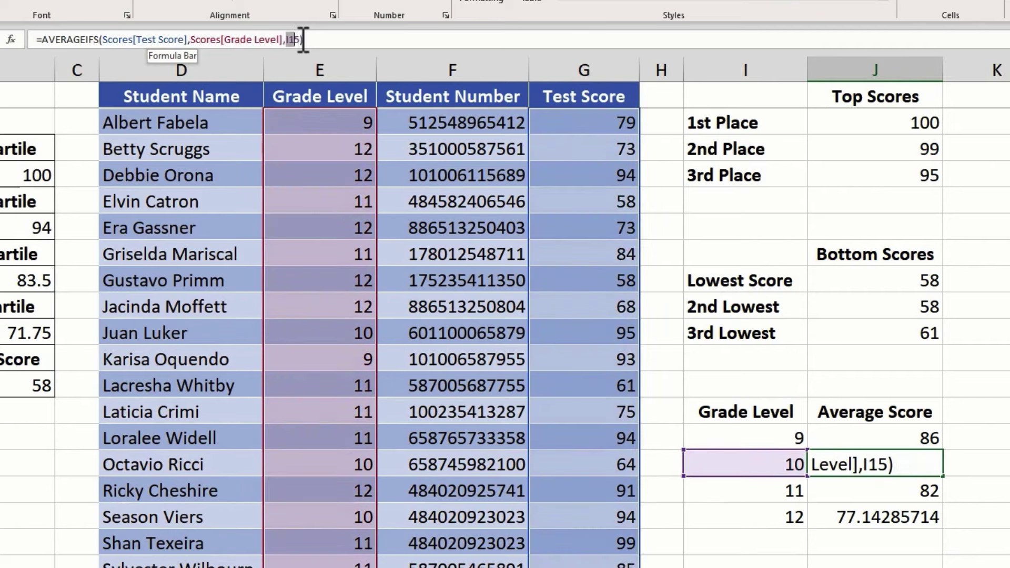
{"action": "left_click", "coordinate": [303, 40]}
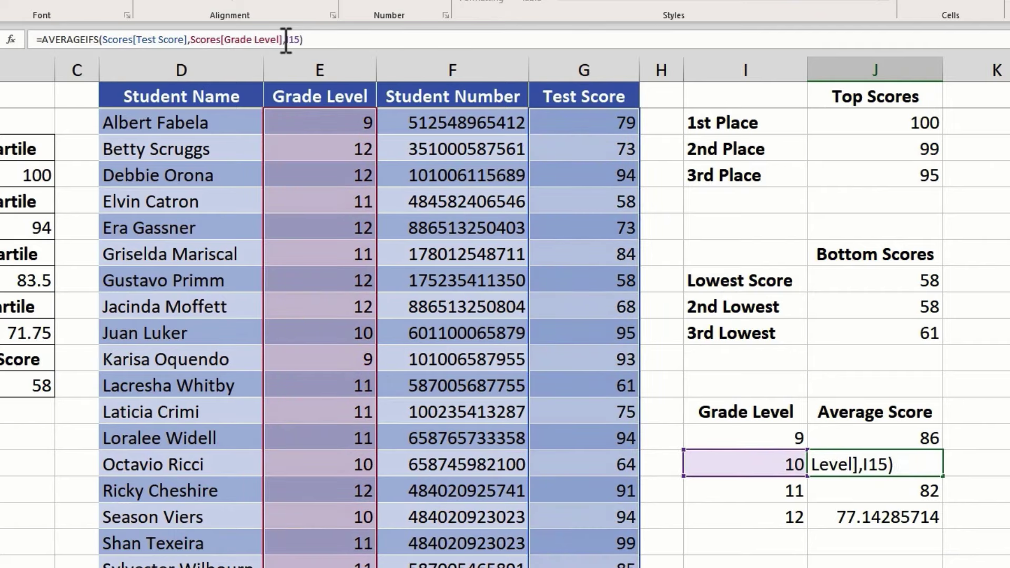
{"action": "key", "text": "ctrl+Return"}
{"action": "left_click", "coordinate": [911, 492]}
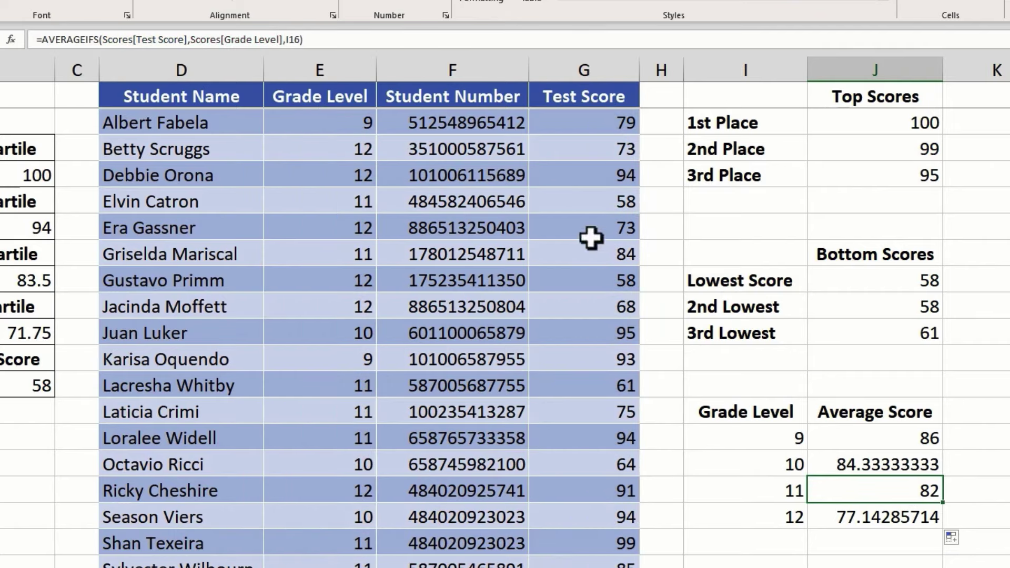
{"action": "left_click", "coordinate": [912, 517]}
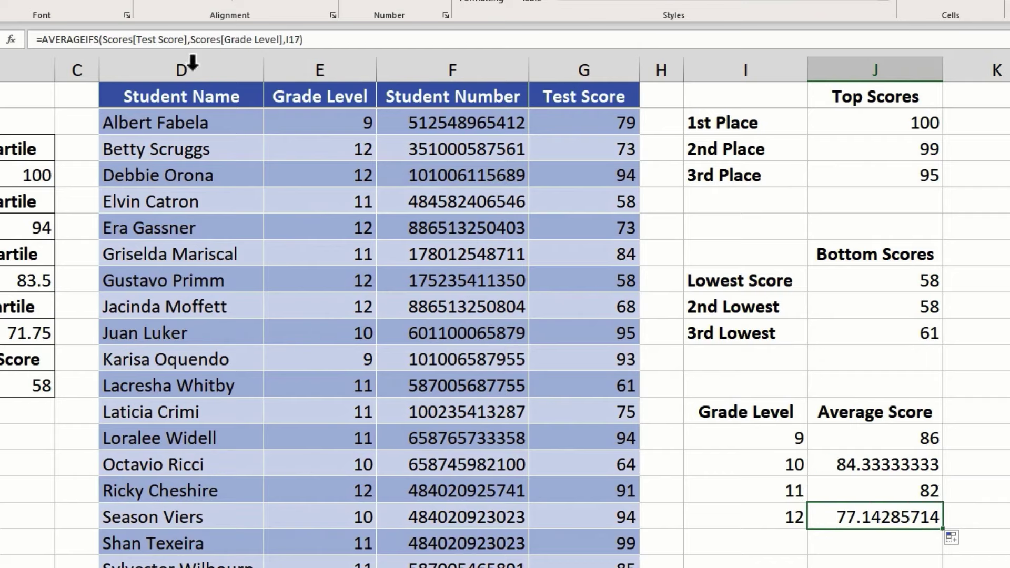
{"action": "left_click", "coordinate": [1008, 285]}
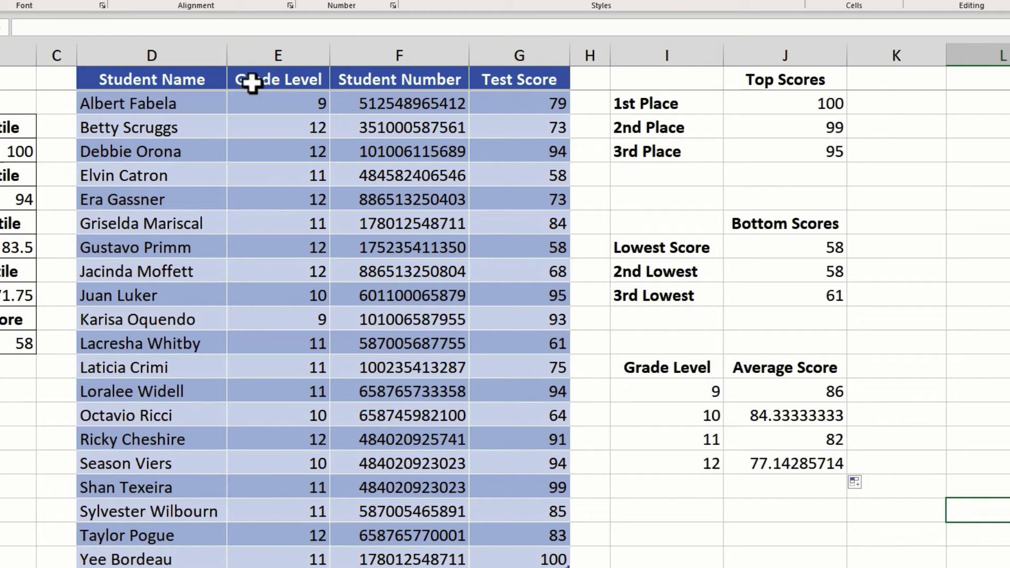
Insert a new column before Grade Level in the scores table and title it Feeder School
{"action": "left_click", "coordinate": [254, 53]}
{"action": "right_click", "coordinate": [255, 53]}
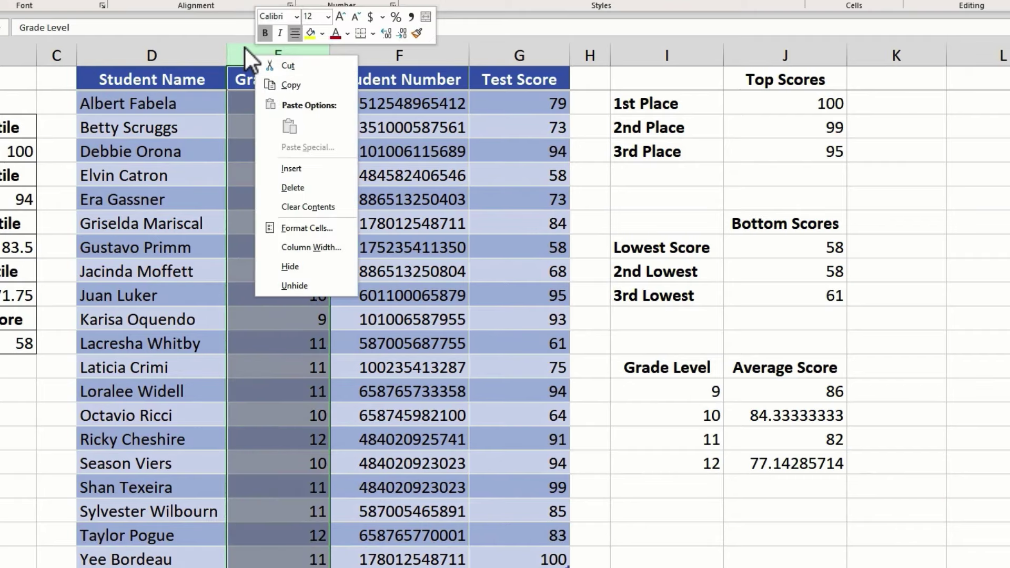
{"action": "left_click", "coordinate": [292, 168]}
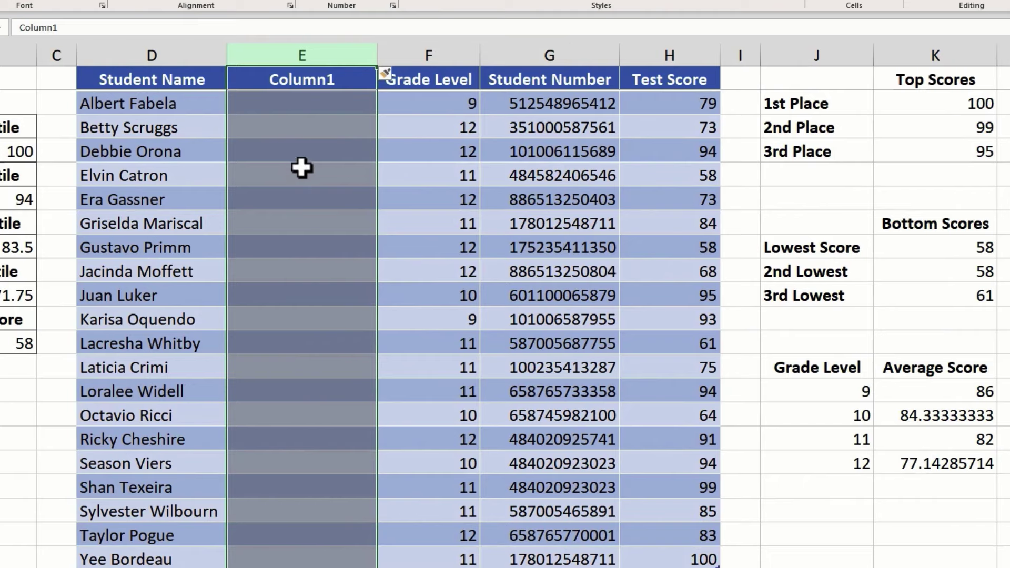
{"action": "type", "text": "Feeder School"}
{"action": "key", "text": "Return"}
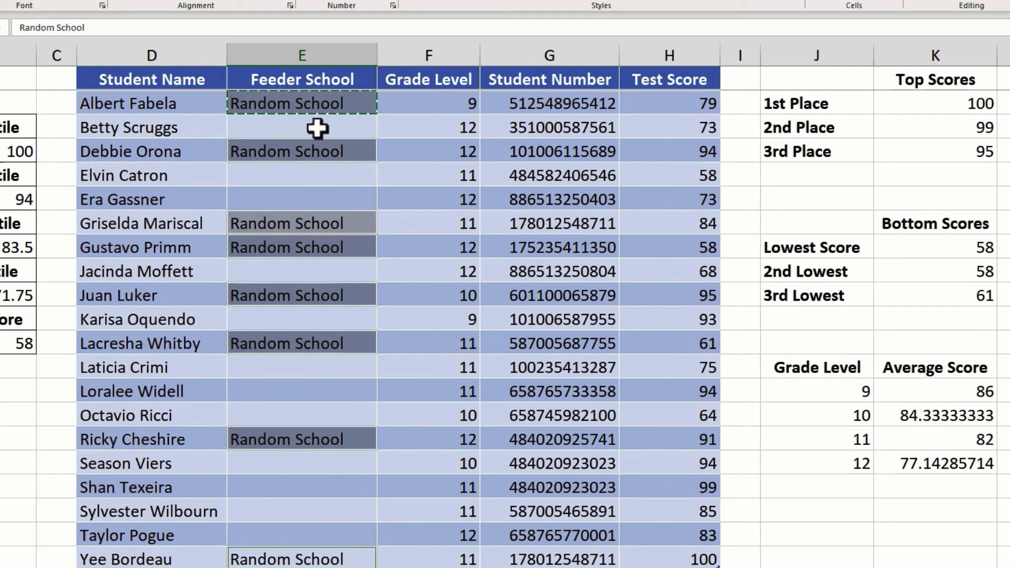
{"action": "left_click", "coordinate": [328, 130]}
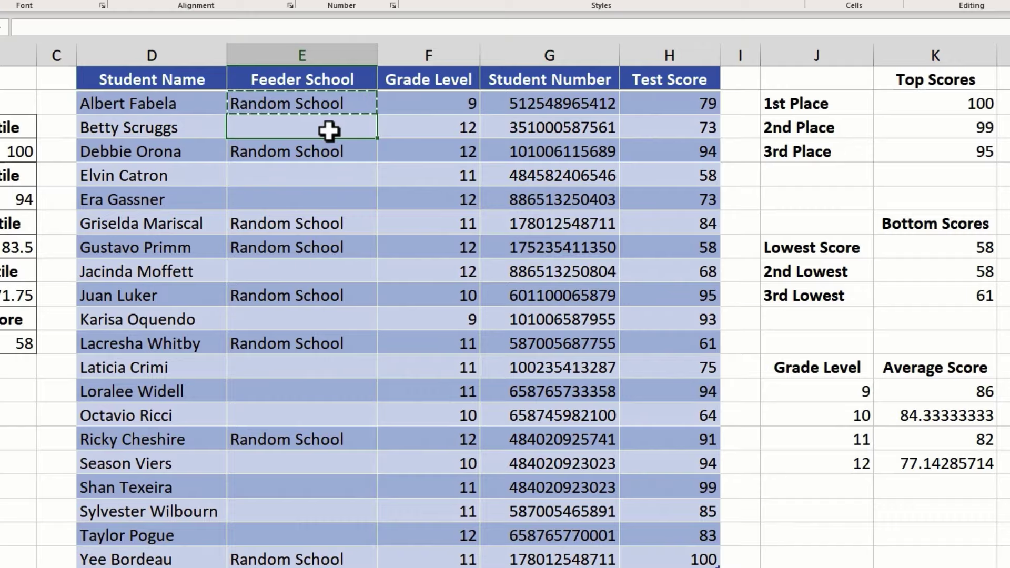
Enter the label "12th Graders from Random" in J19 below the grade averages and select L19 beside it
{"action": "left_click", "coordinate": [819, 497]}
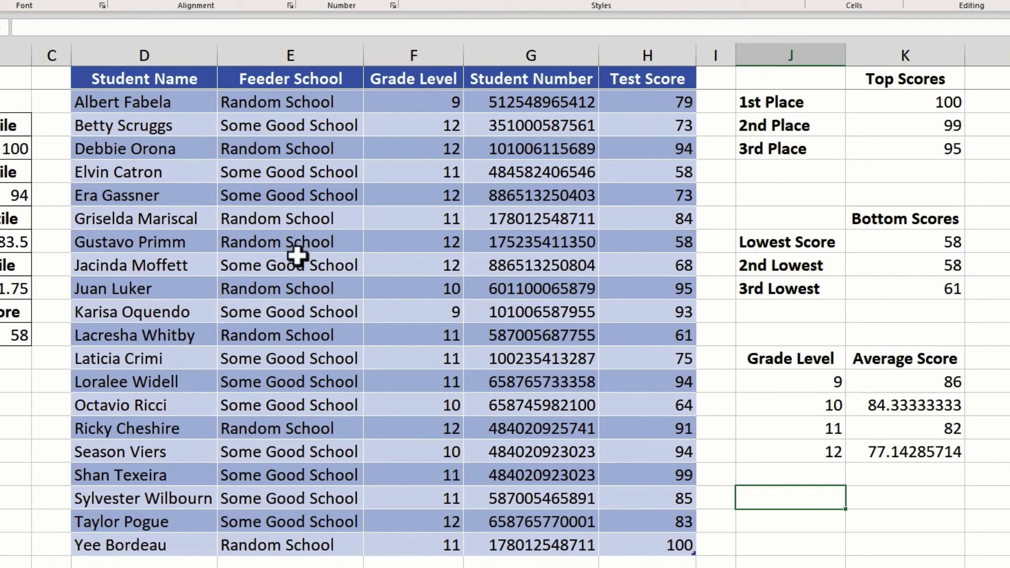
{"action": "type", "text": "12th G"}
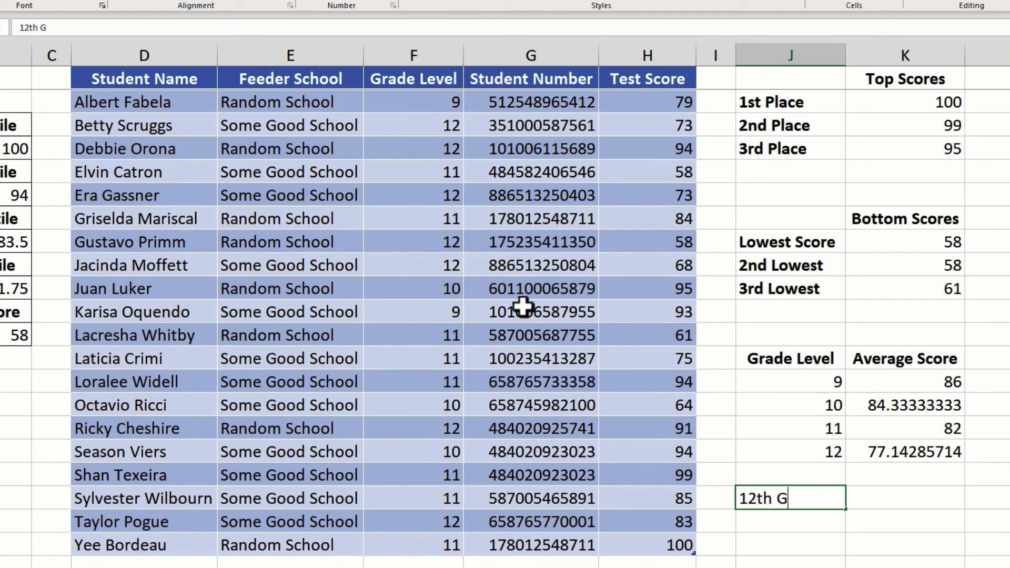
{"action": "type", "text": "raders from Random"}
{"action": "left_click", "coordinate": [902, 400]}
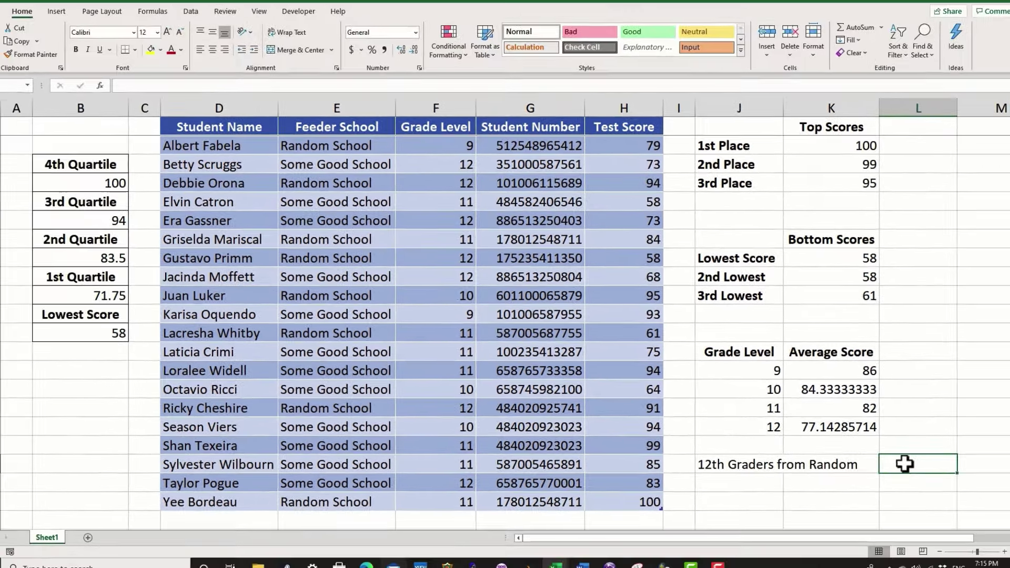
Start an AVERAGEIFS formula in L19 with the table's whole Test Score column as the average range
{"action": "type", "text": "=avera"}
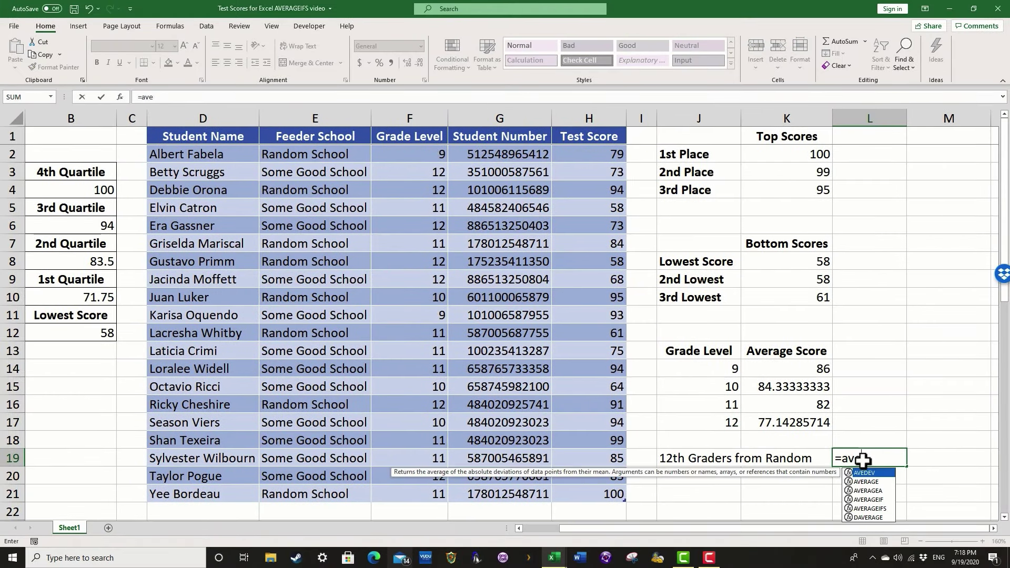
{"action": "type", "text": "geifs("}
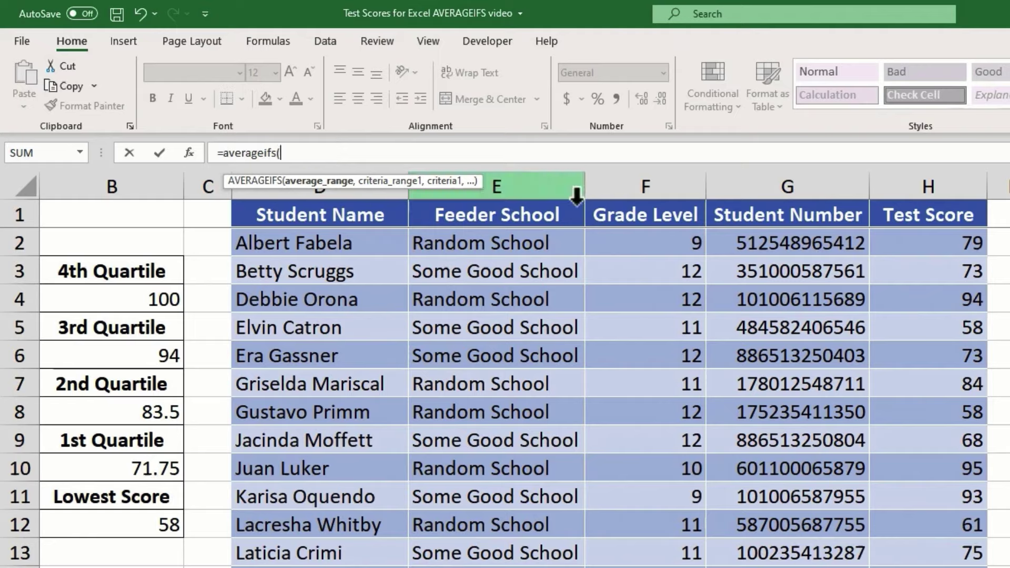
{"action": "left_click", "coordinate": [940, 240]}
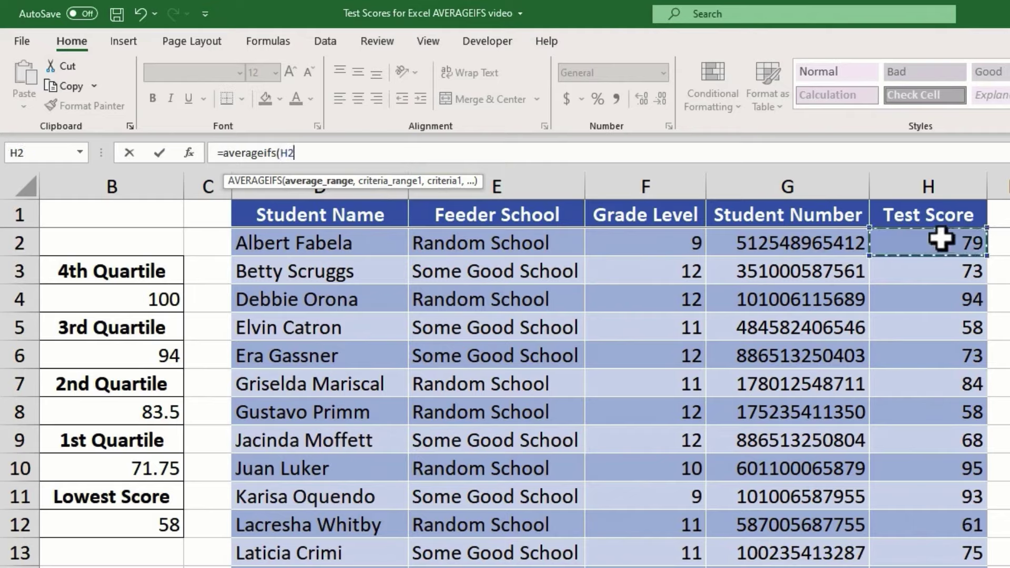
{"action": "key", "text": "ctrl+shift+Down"}
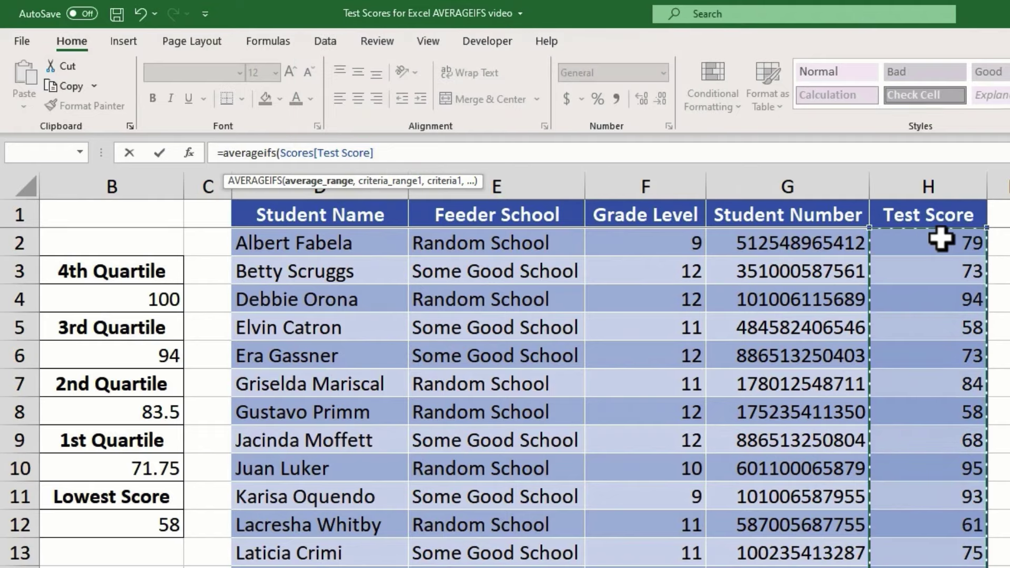
{"action": "type", "text": ","}
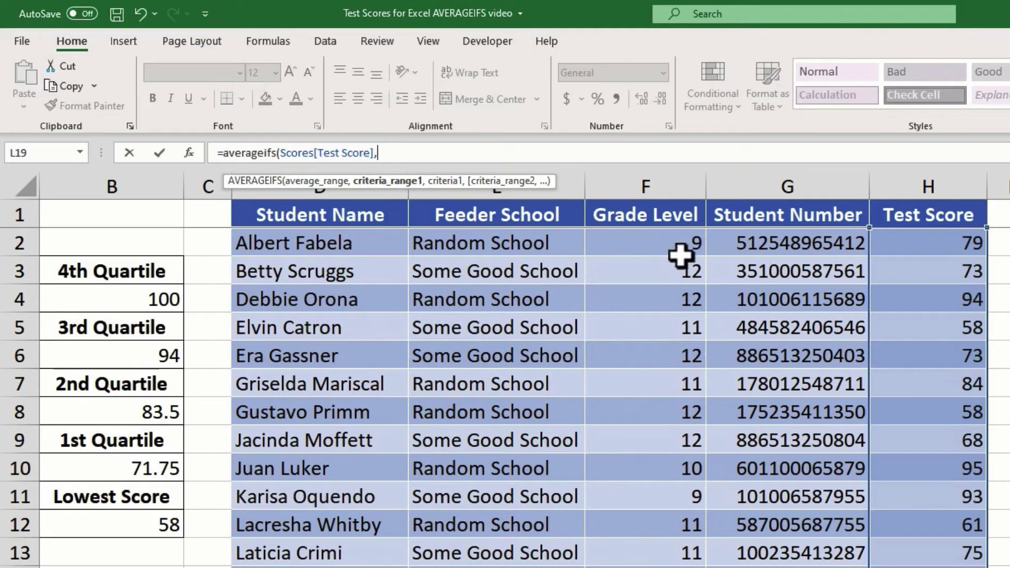
Add the Grade Level column as the first criteria range in the formula, with 12 as its criterion
{"action": "left_click", "coordinate": [669, 243]}
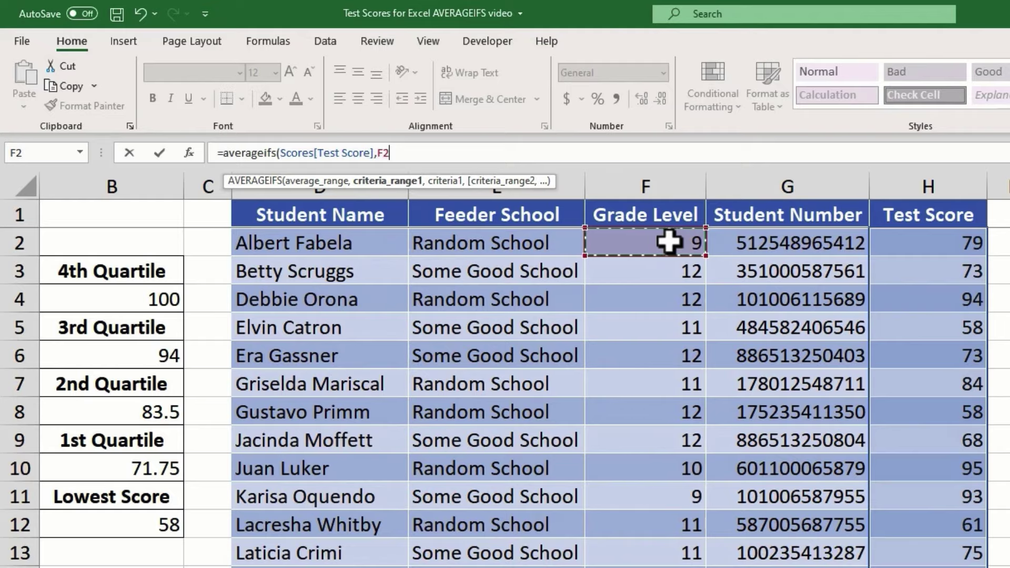
{"action": "key", "text": "ctrl+shift+Down"}
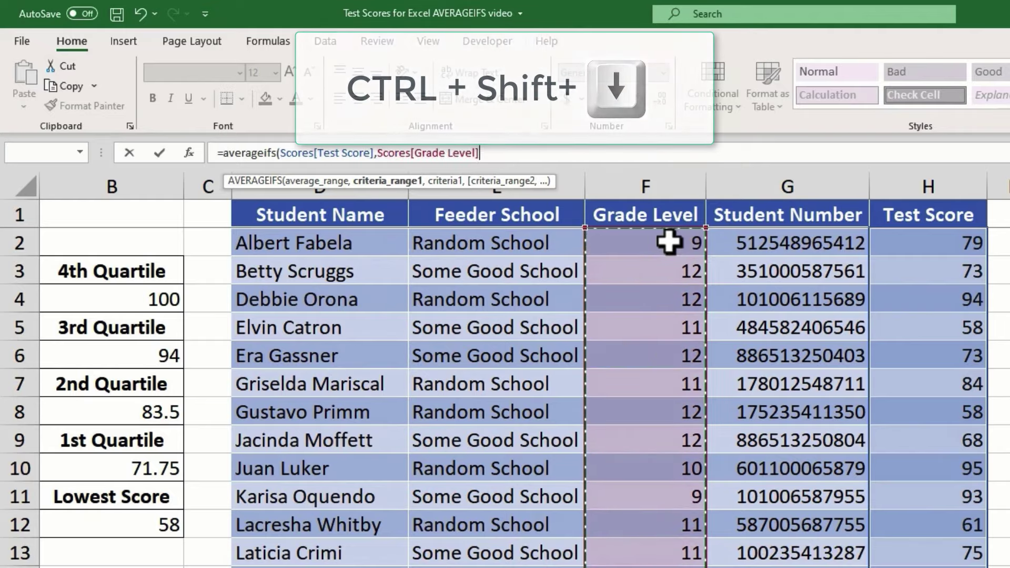
{"action": "type", "text": ",1"}
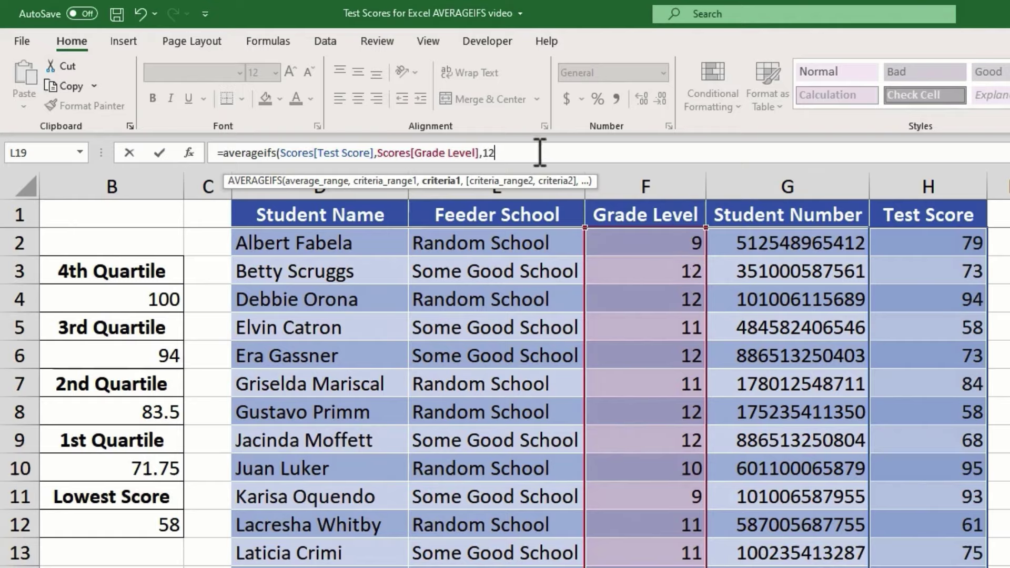
{"action": "type", "text": "2,"}
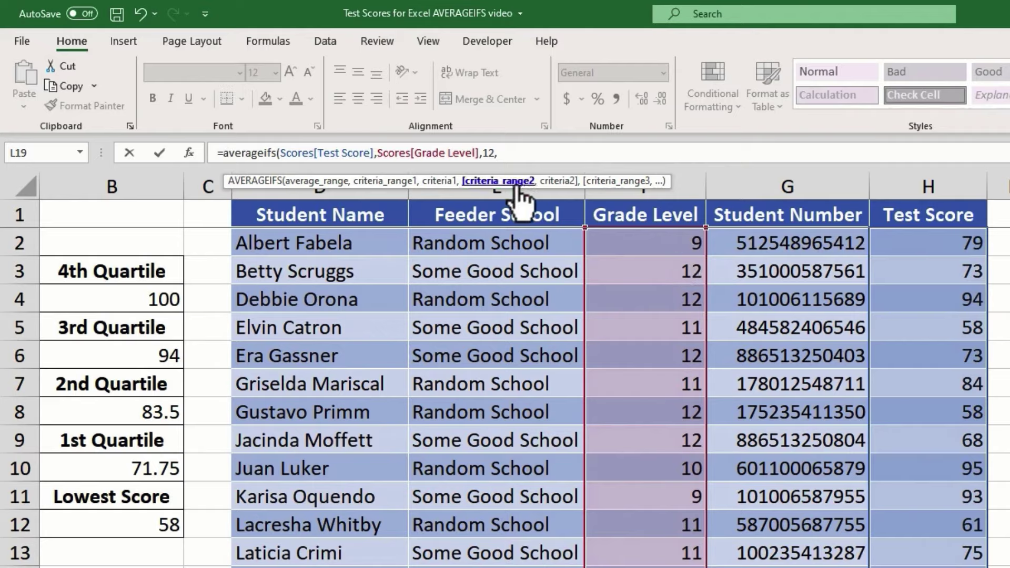
Add the Feeder School column as the second criteria range with cell E2 as its criterion, and complete the formula
{"action": "left_click", "coordinate": [505, 243]}
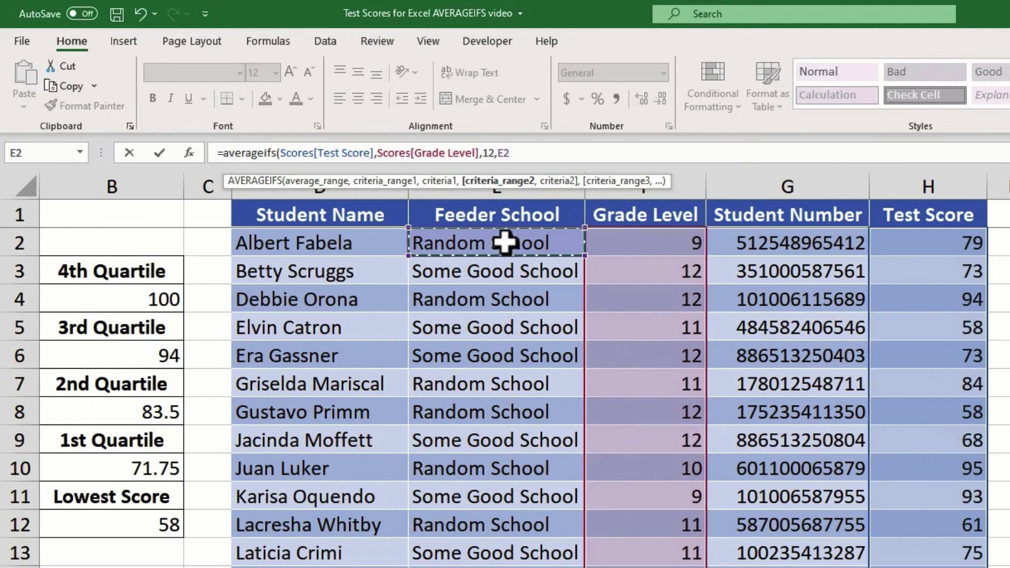
{"action": "key", "text": "ctrl+shift+Down"}
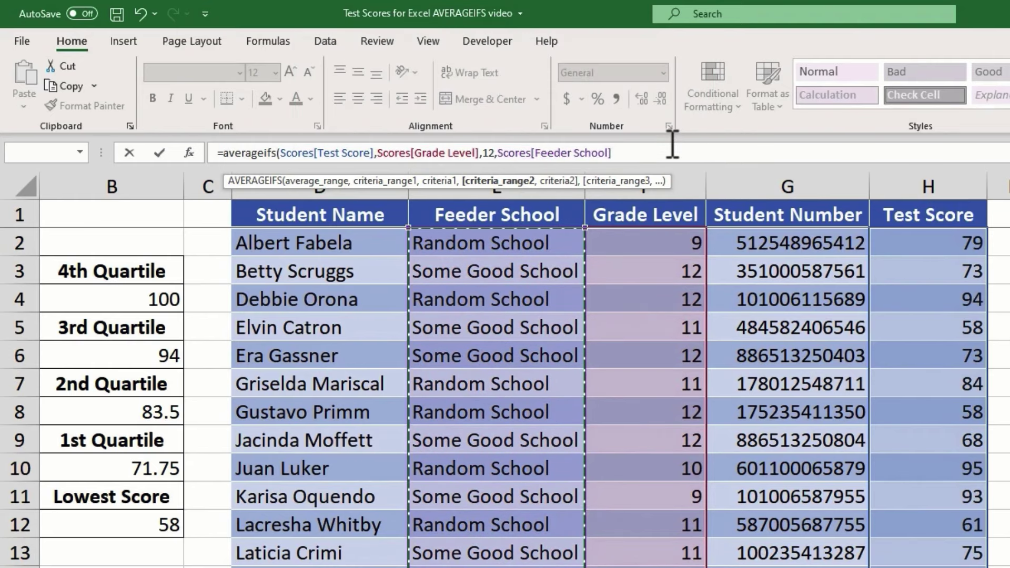
{"action": "type", "text": ","}
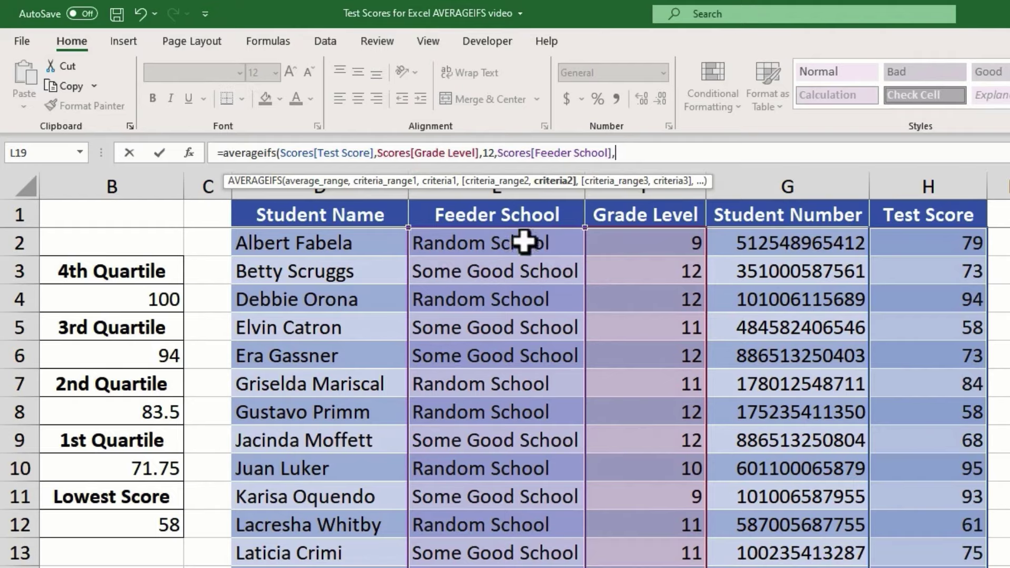
{"action": "left_click", "coordinate": [500, 245]}
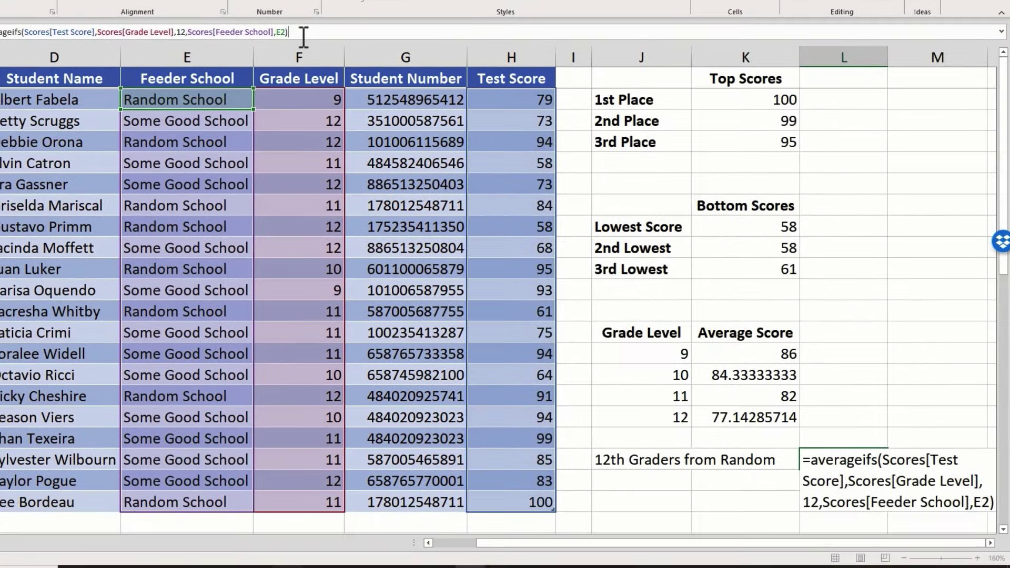
{"action": "key", "text": "Return"}
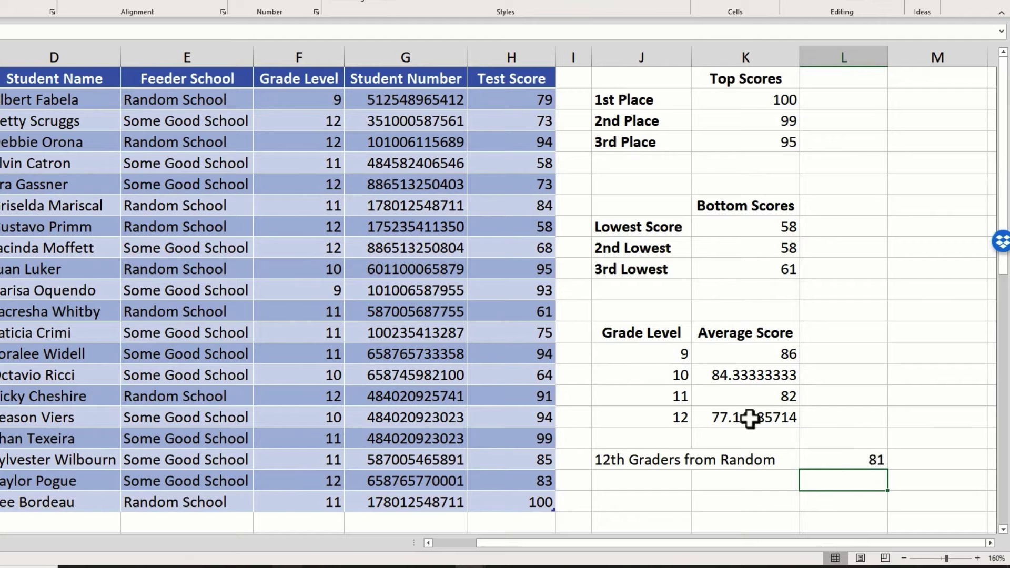
Replace the E2 criterion in the L19 formula with the words Random School, without quotation marks
{"action": "double_click", "coordinate": [873, 460]}
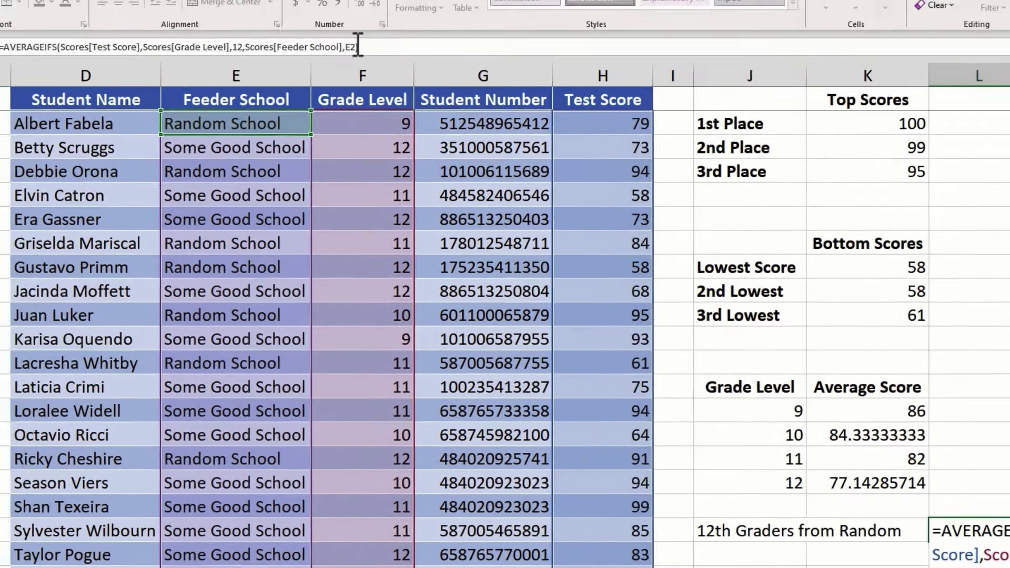
{"action": "left_click", "coordinate": [357, 47]}
{"action": "key", "text": "BackSpace"}
{"action": "key", "text": "BackSpace"}
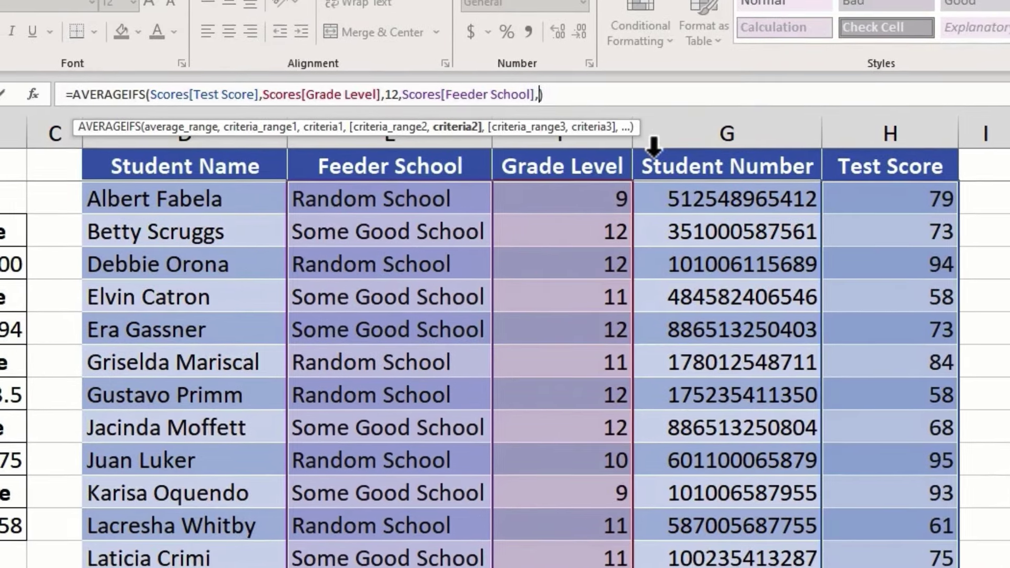
{"action": "type", "text": "Random Scho"}
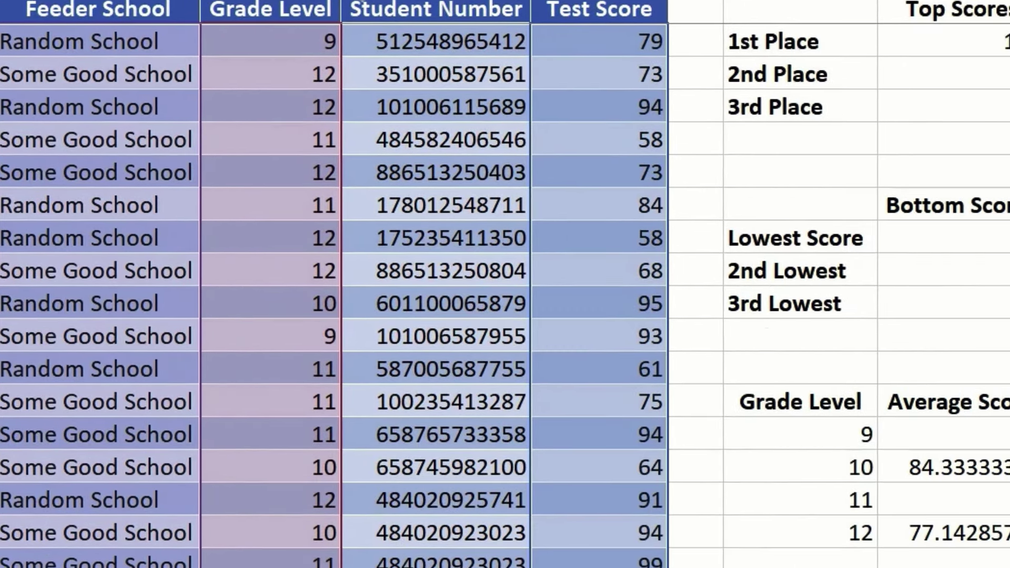
{"action": "key", "text": "Return"}
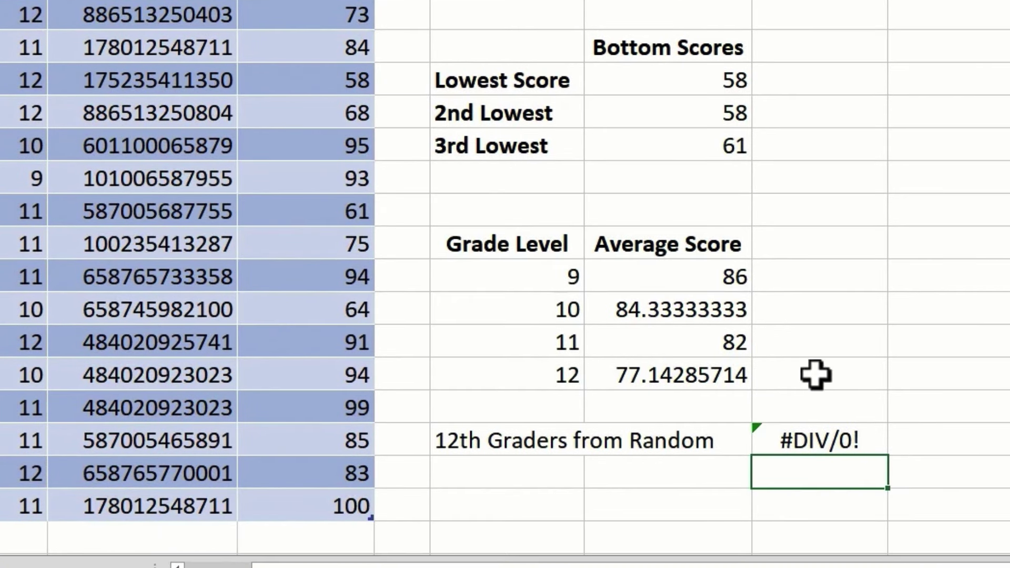
Enclose the Random School criterion in the L19 formula in double quotation marks and reselect the result cell
{"action": "double_click", "coordinate": [815, 440]}
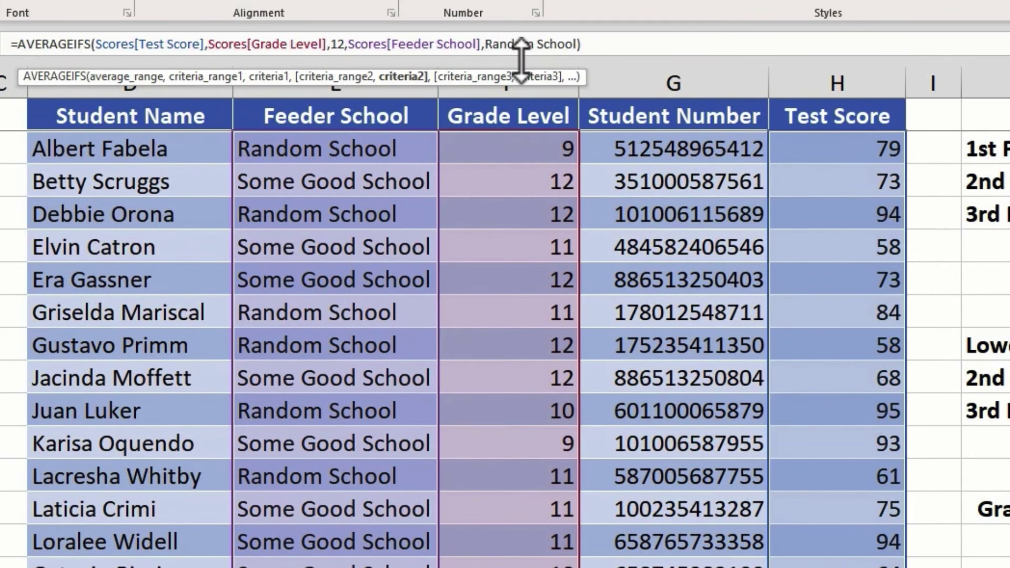
{"action": "type", "text": "\""}
{"action": "left_click", "coordinate": [586, 43]}
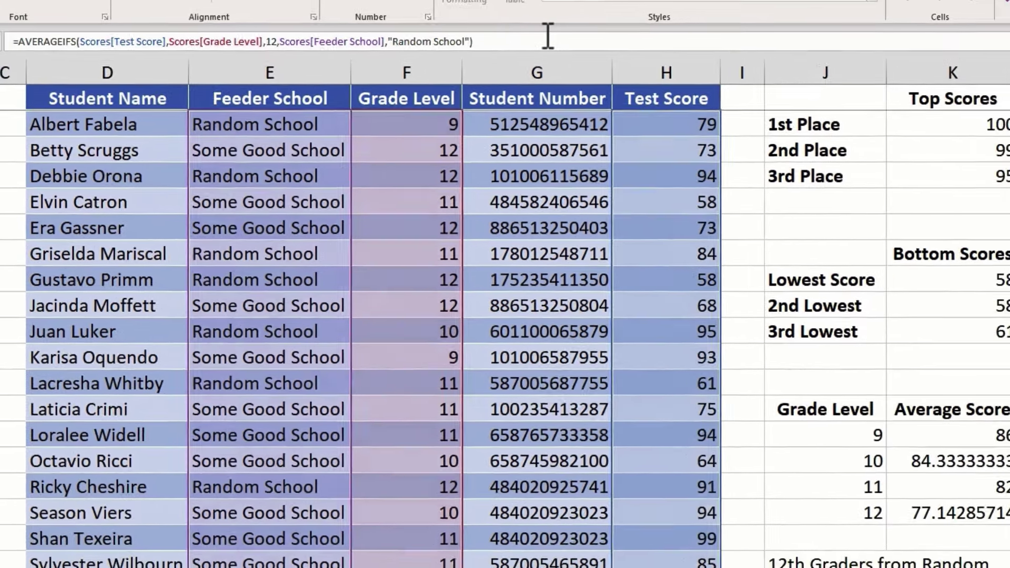
{"action": "key", "text": "Return"}
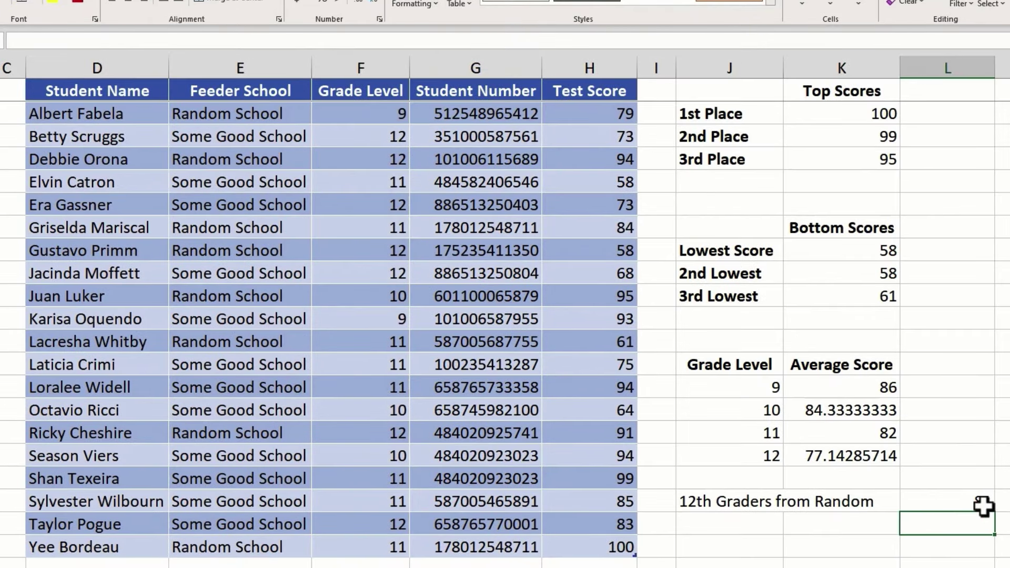
{"action": "left_click", "coordinate": [971, 500]}
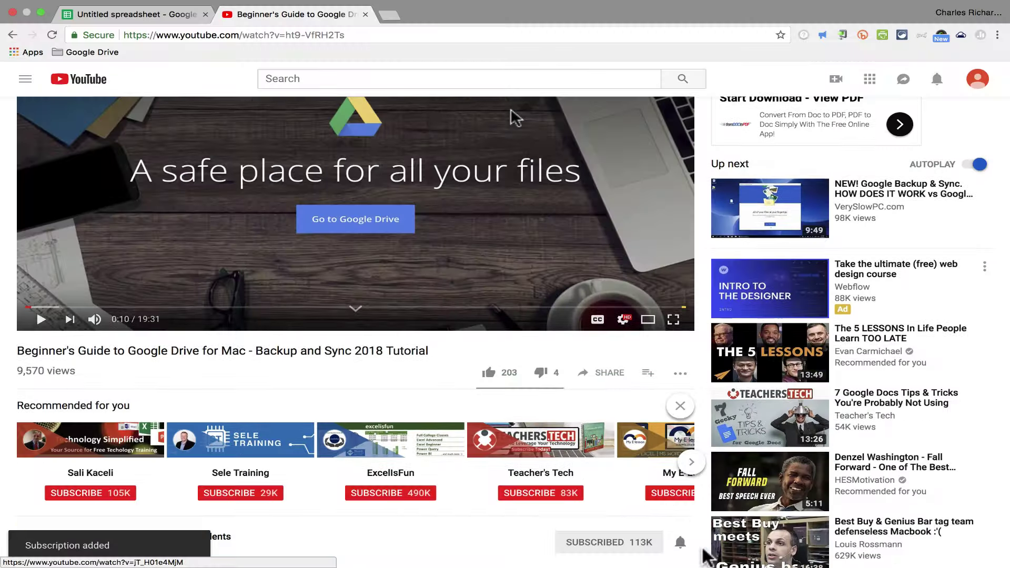
{"action": "scroll", "coordinate": [658, 466], "scroll_direction": "down", "scroll_amount": 2}
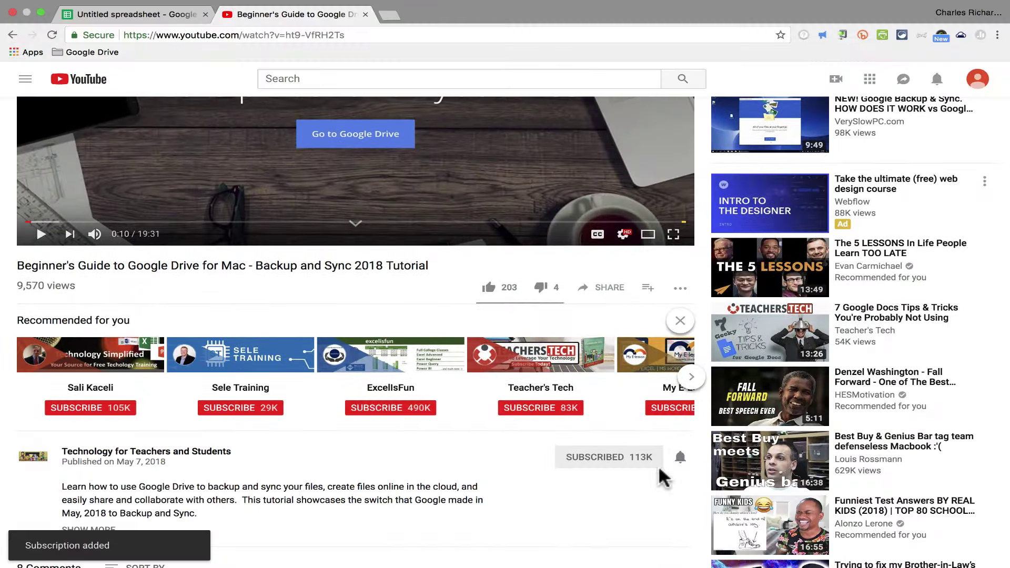